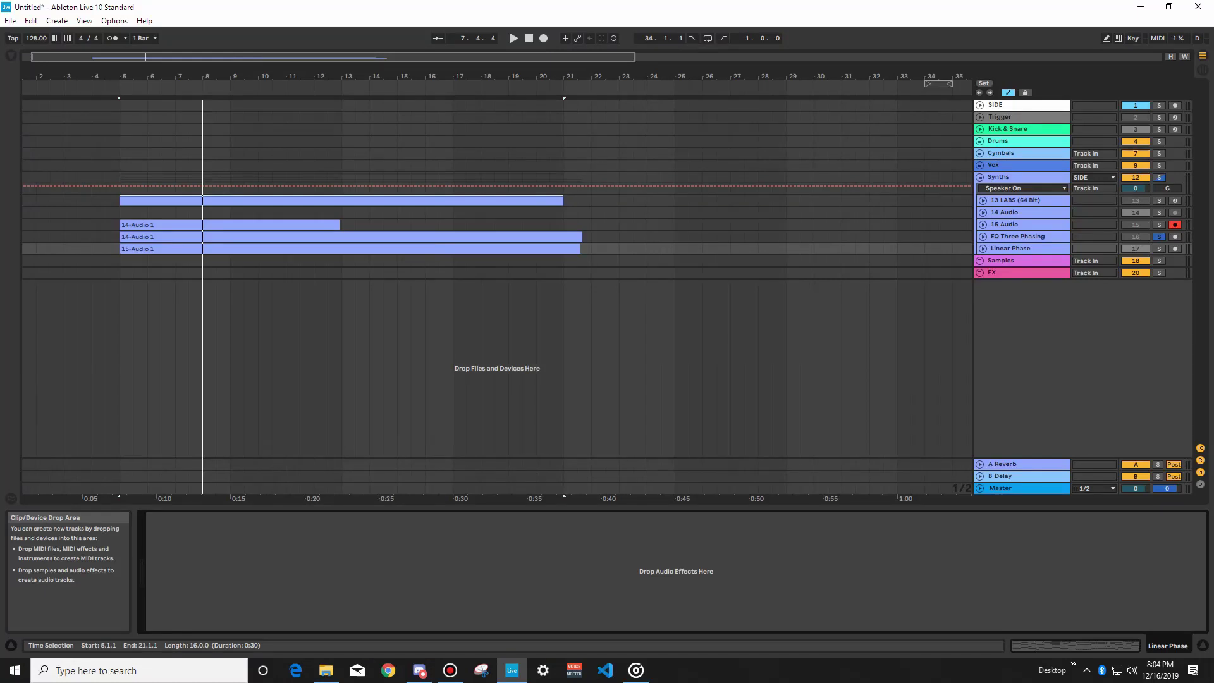
# Unfold the 13 LABS track with the insert marker at bar 5, and collapse its EQ Eight, Audio Effect Rack and Linear Phase devices
pyautogui.click(982, 200)
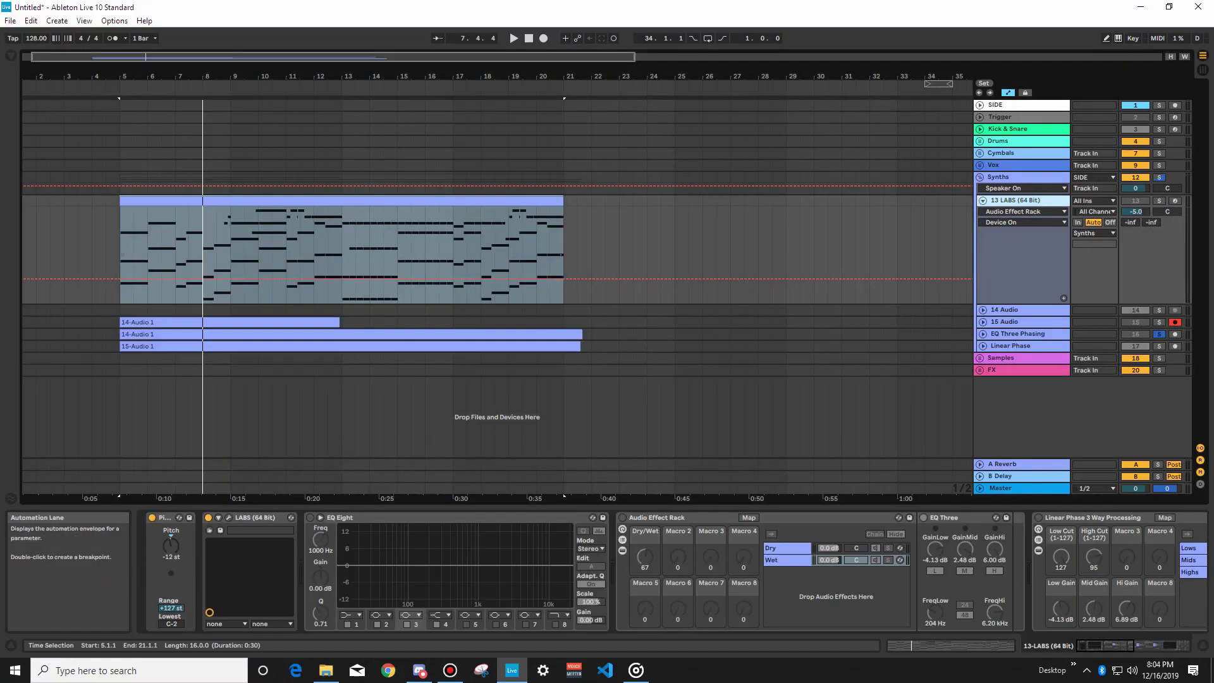
pyautogui.click(121, 253)
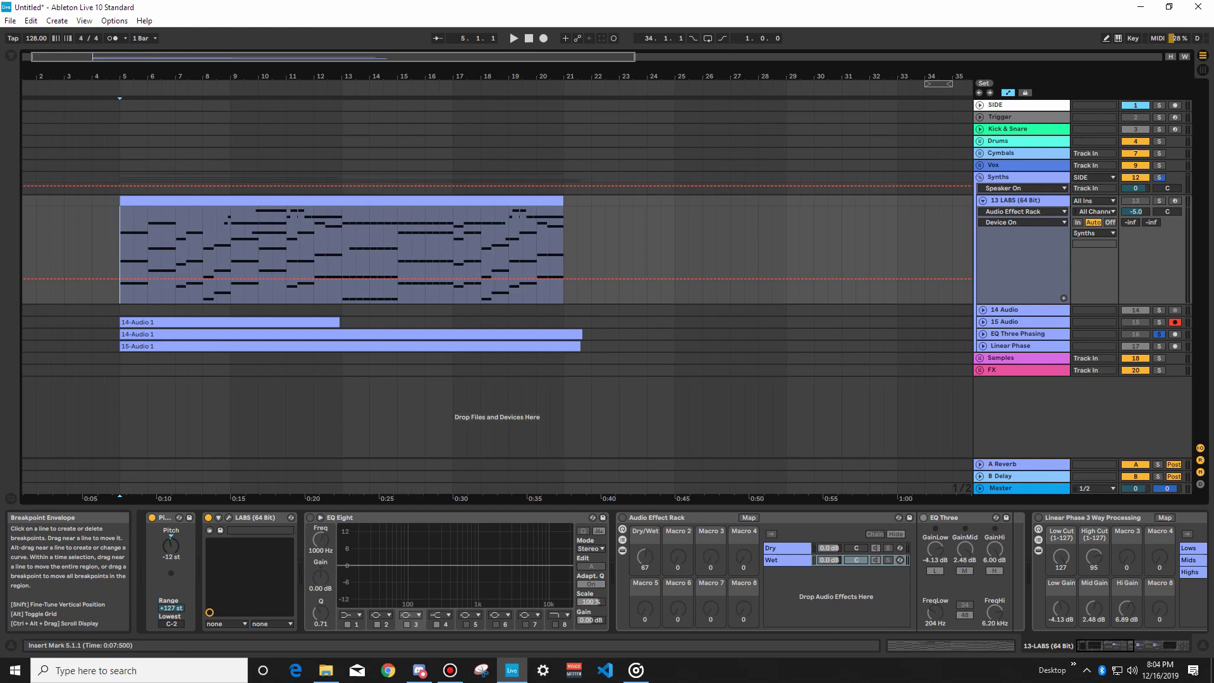
pyautogui.doubleClick(342, 518)
pyautogui.doubleClick(379, 517)
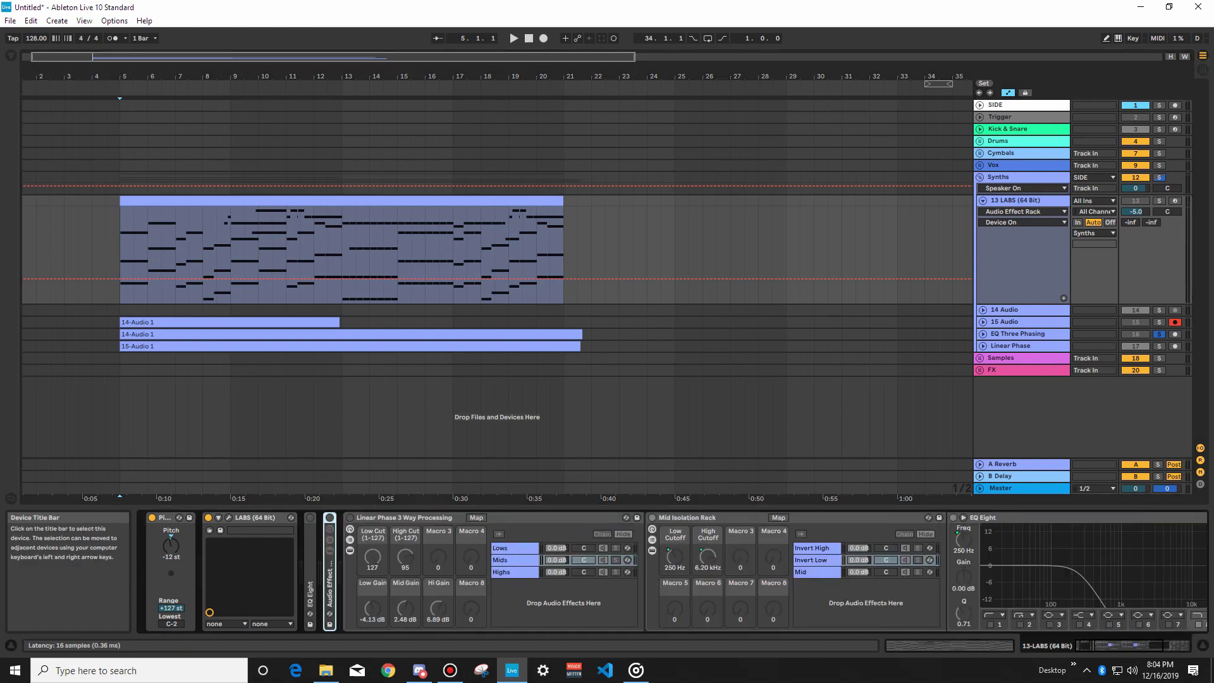
pyautogui.doubleClick(379, 518)
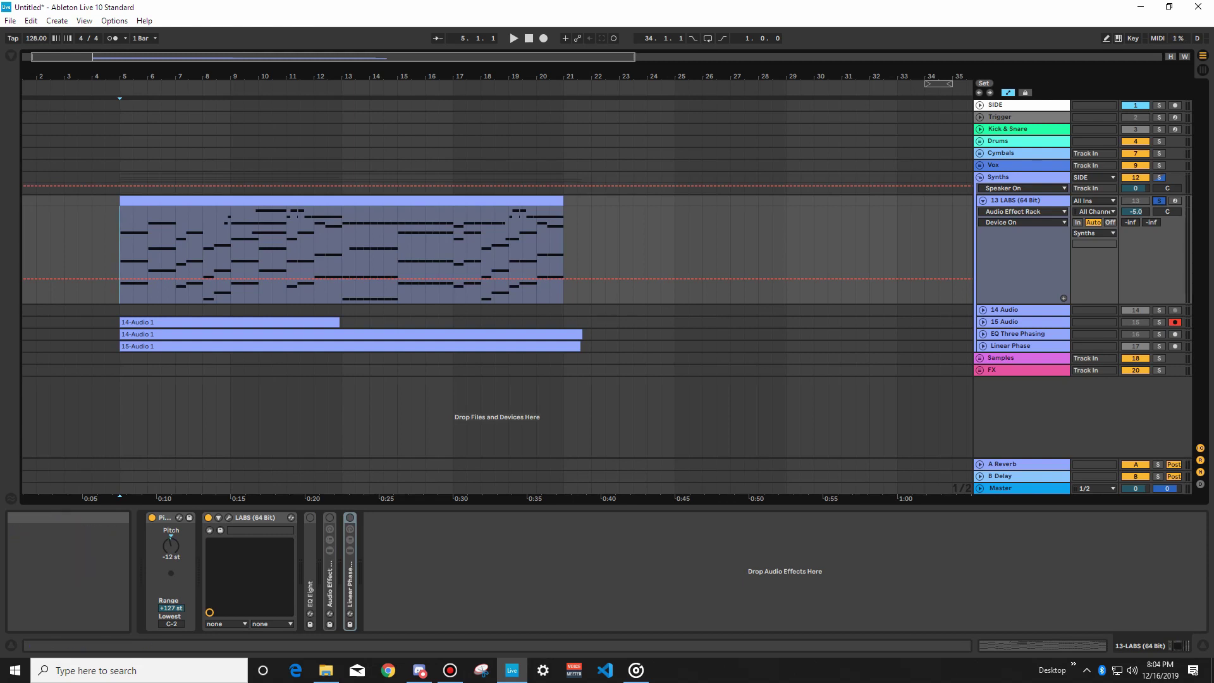
# Play the soloed 13 LABS clip from bar 5 to its end and stop playback
pyautogui.press('space')
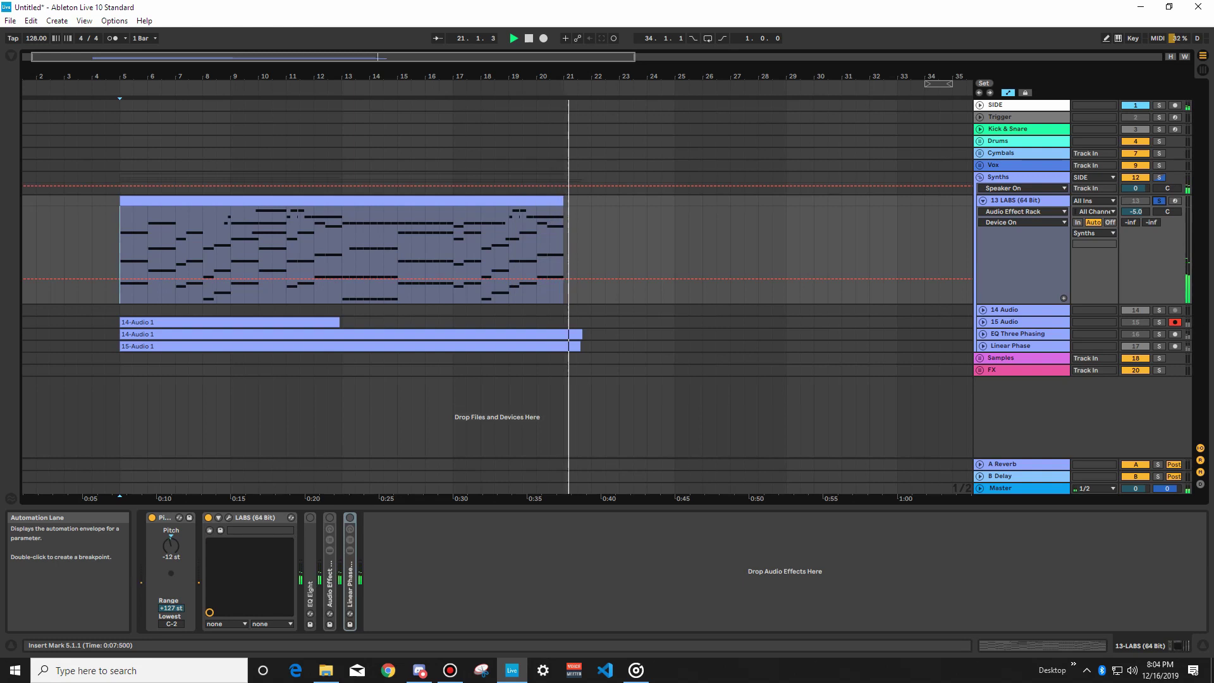
pyautogui.press('space')
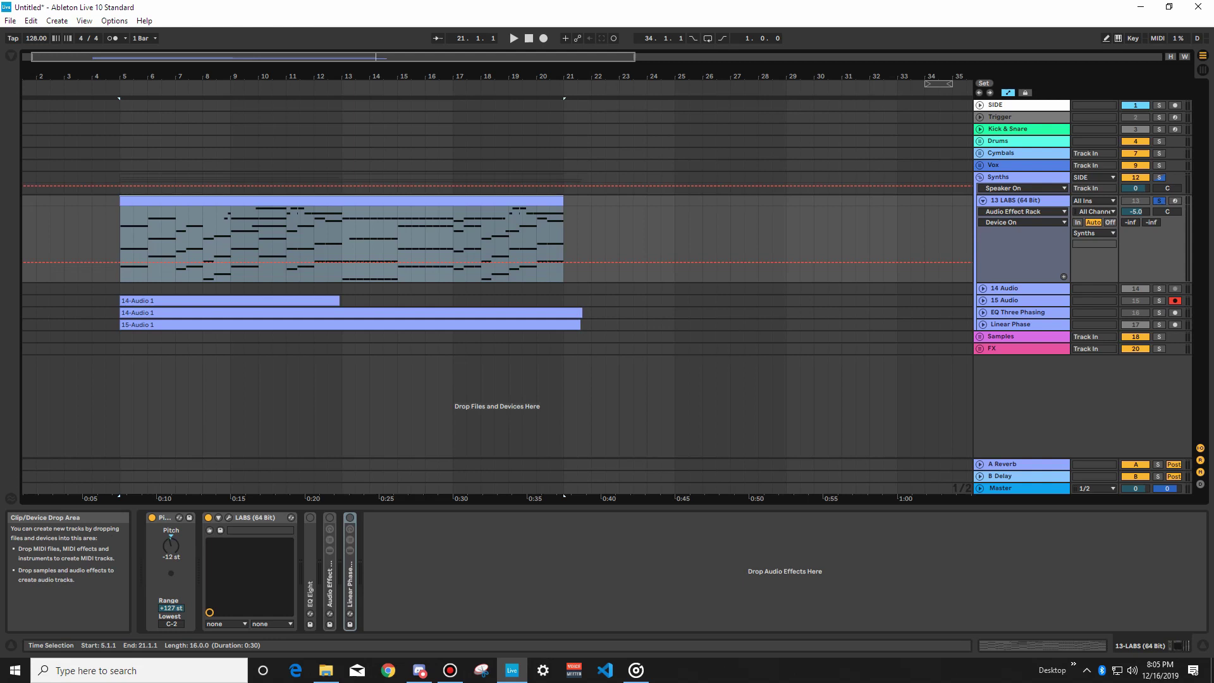
# Activate EQ Eight on the 13 LABS track and, auditioning with playback, set its band 4 shelf to about 539 Hz and 9.30 dB
pyautogui.doubleClick(310, 544)
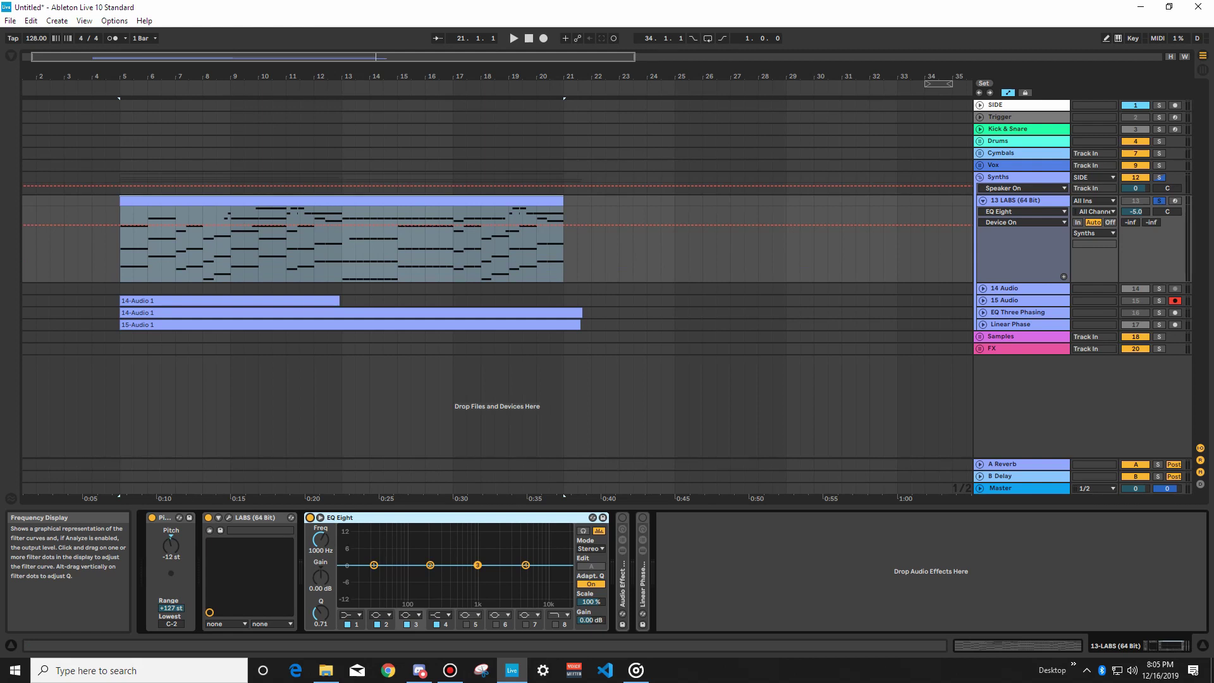
pyautogui.moveTo(526, 565); pyautogui.dragTo(501, 554)
pyautogui.press('space')
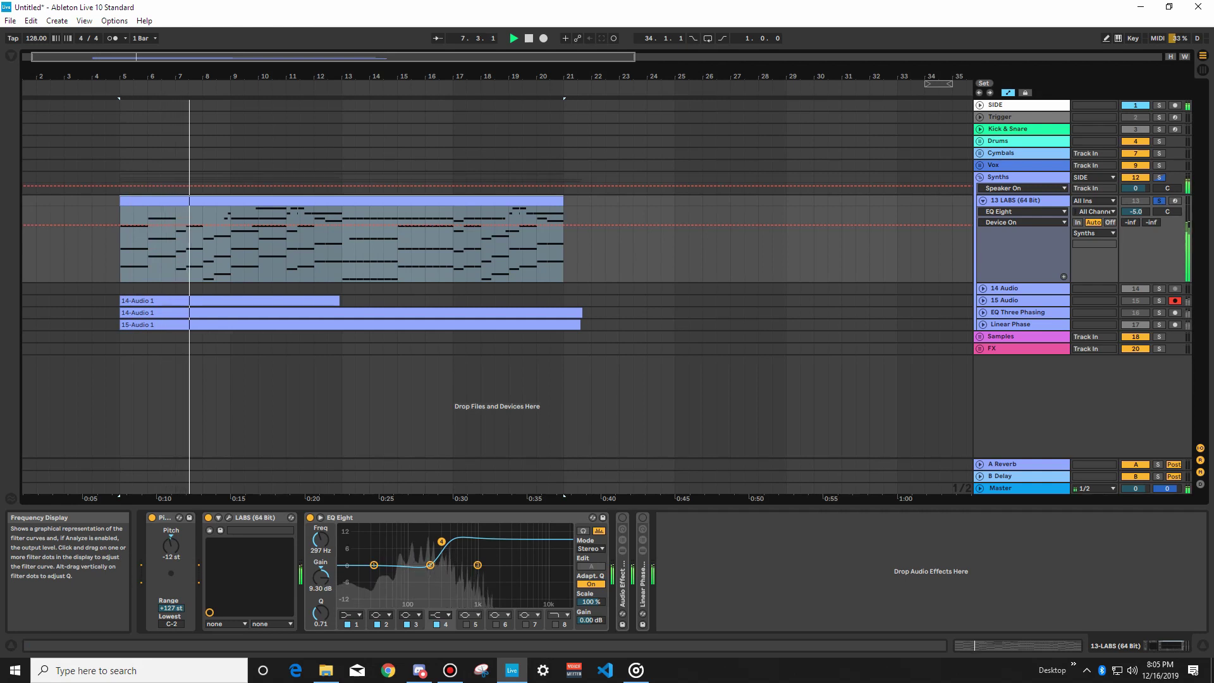
pyautogui.press('space')
pyautogui.press('space')
pyautogui.moveTo(442, 542); pyautogui.dragTo(471, 539)
pyautogui.press('space')
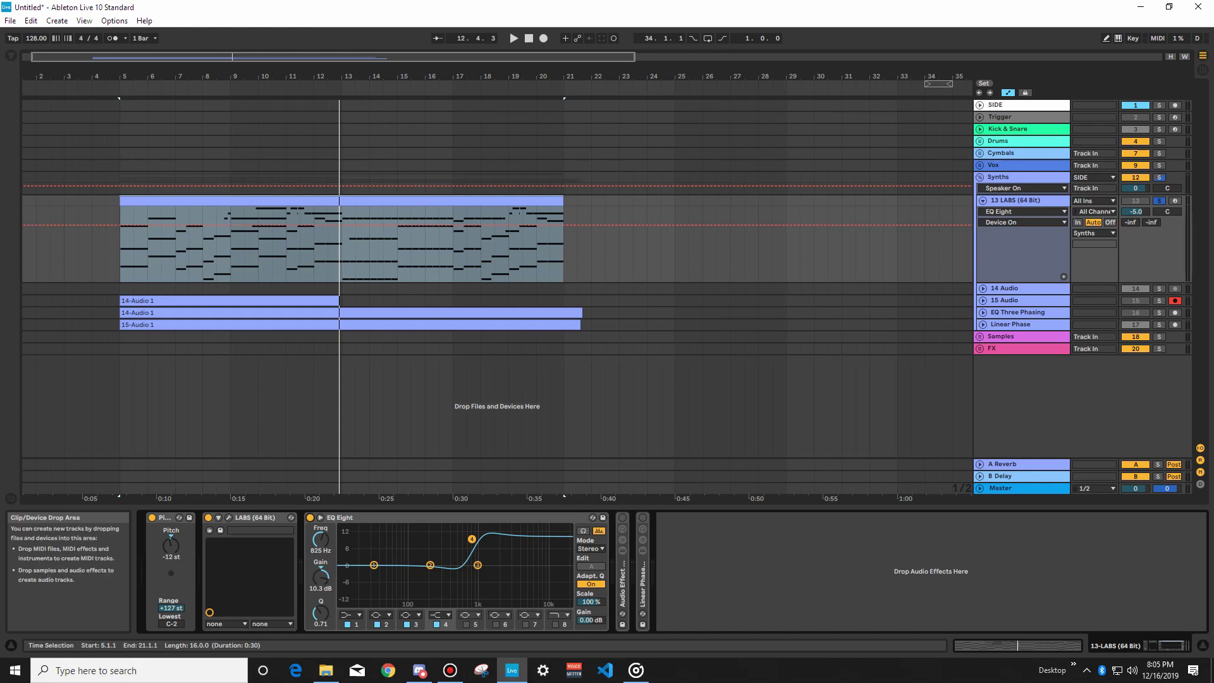
pyautogui.moveTo(472, 539); pyautogui.dragTo(459, 541)
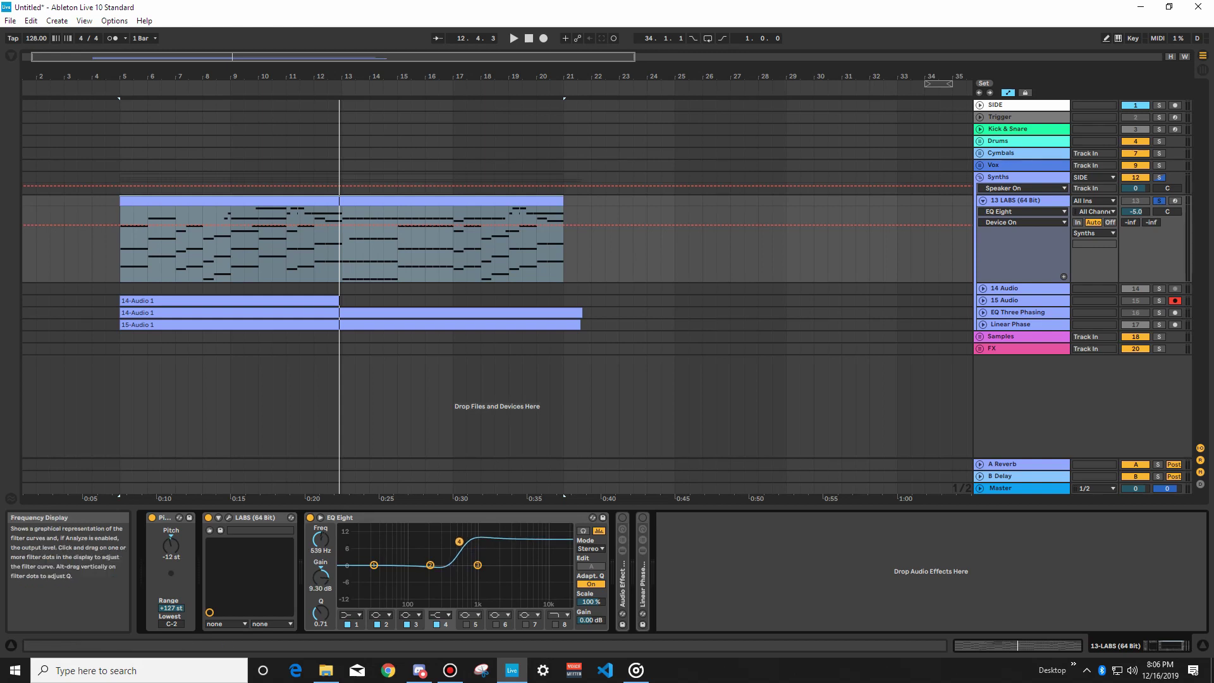
# Move EQ Three directly after EQ Eight in the device chain and bypass EQ Eight
pyautogui.doubleClick(340, 518)
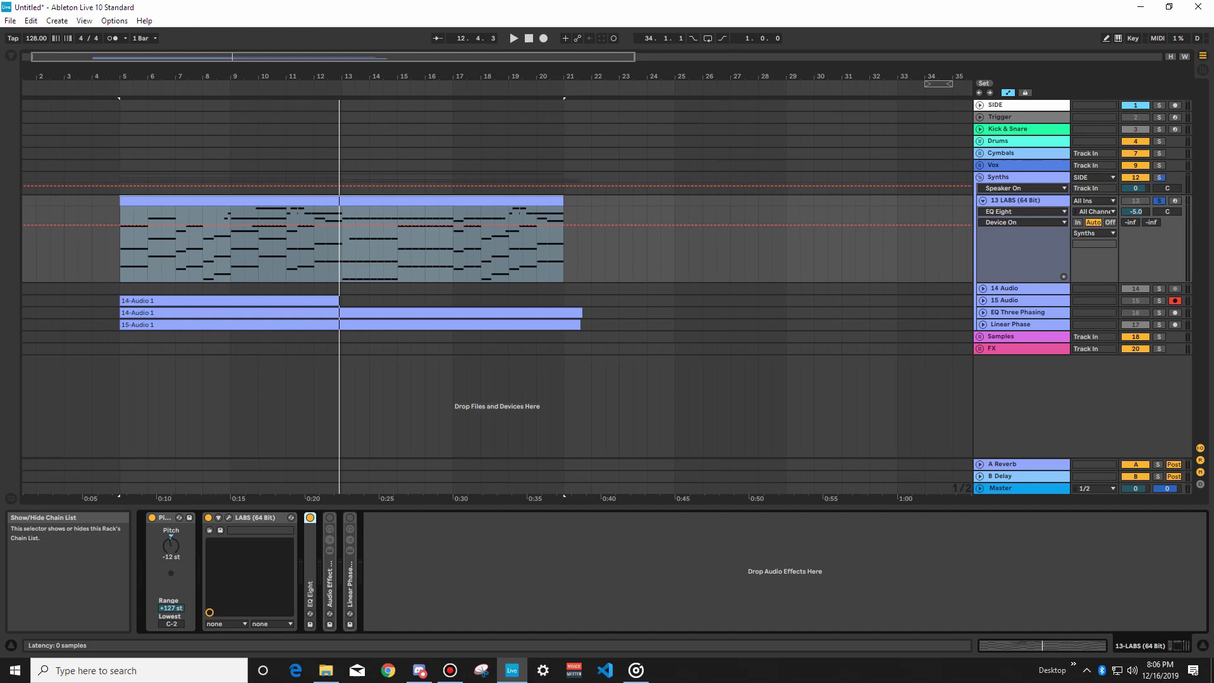
pyautogui.doubleClick(329, 568)
pyautogui.moveTo(664, 517); pyautogui.dragTo(321, 524)
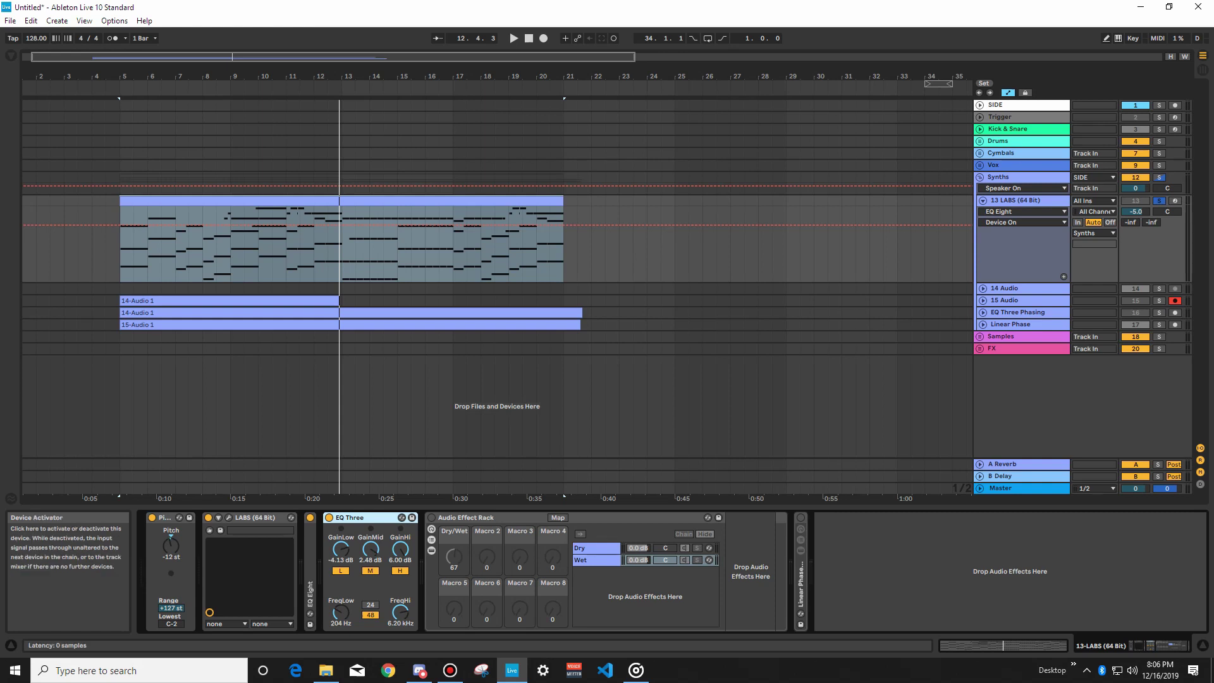
pyautogui.click(309, 518)
# Examine EQ Three's GainLow, GainMid and GainHi controls
pyautogui.click(340, 550)
pyautogui.click(371, 549)
pyautogui.click(400, 549)
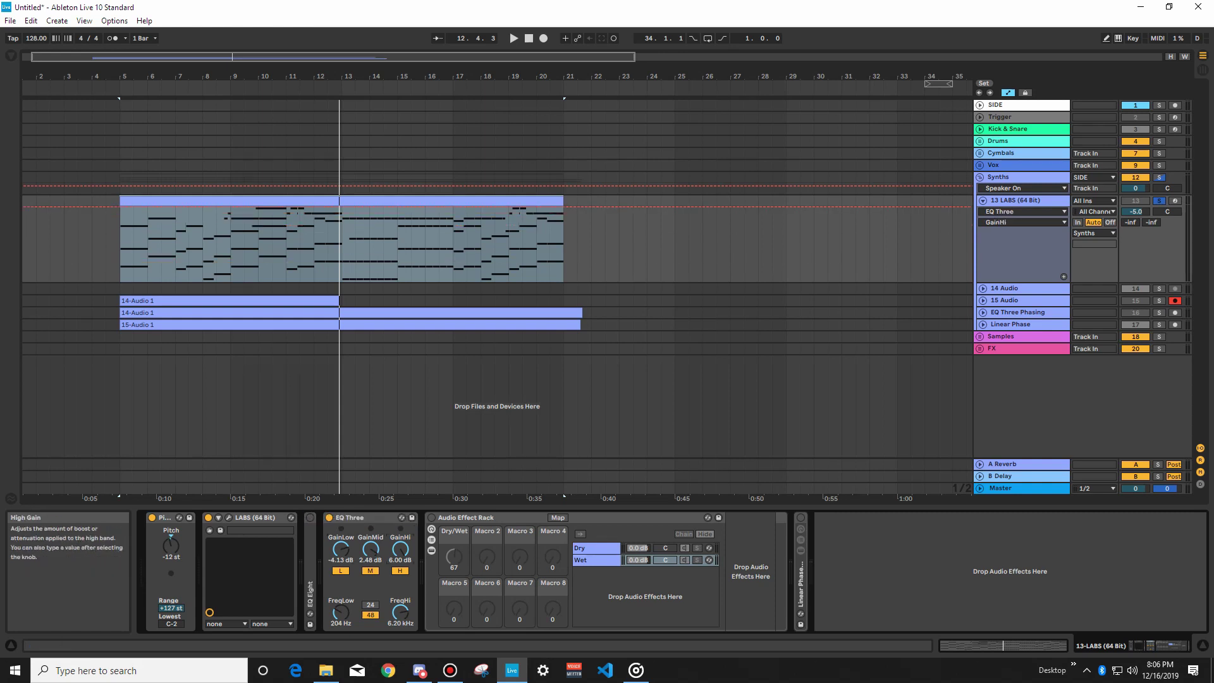
# Unfold and reactivate EQ Eight, and turn off its band 4
pyautogui.doubleClick(311, 544)
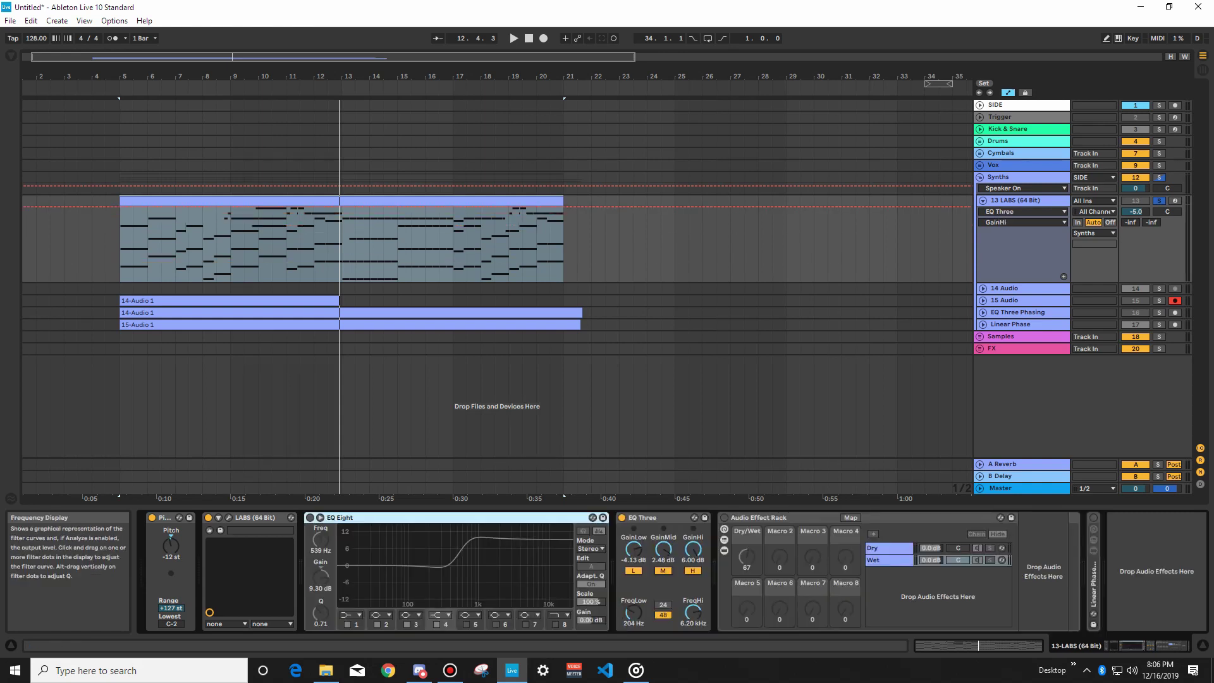
pyautogui.click(309, 518)
pyautogui.doubleClick(459, 540)
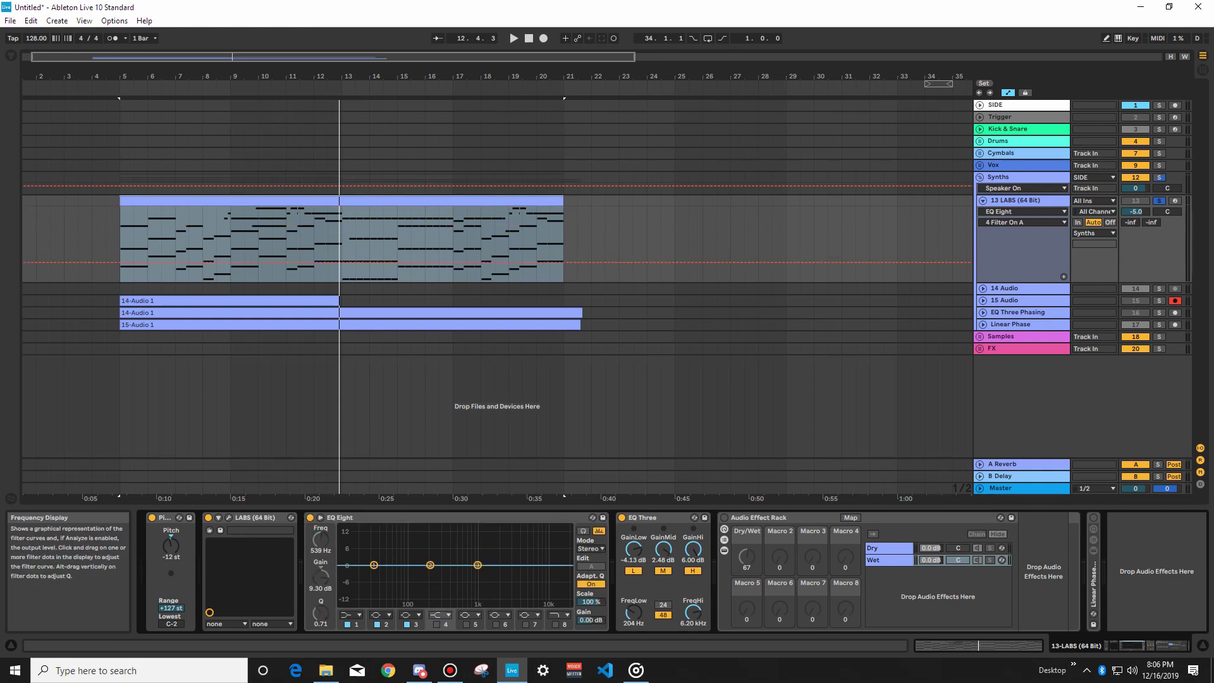
# Boost EQ Eight bands 2 and 3, band 3 to about 10.3 dB near 527 Hz, and make band 1 a bell at 8.25 kHz, 7.07 dB
pyautogui.moveTo(420, 565); pyautogui.dragTo(388, 545)
pyautogui.moveTo(477, 565); pyautogui.dragTo(458, 538)
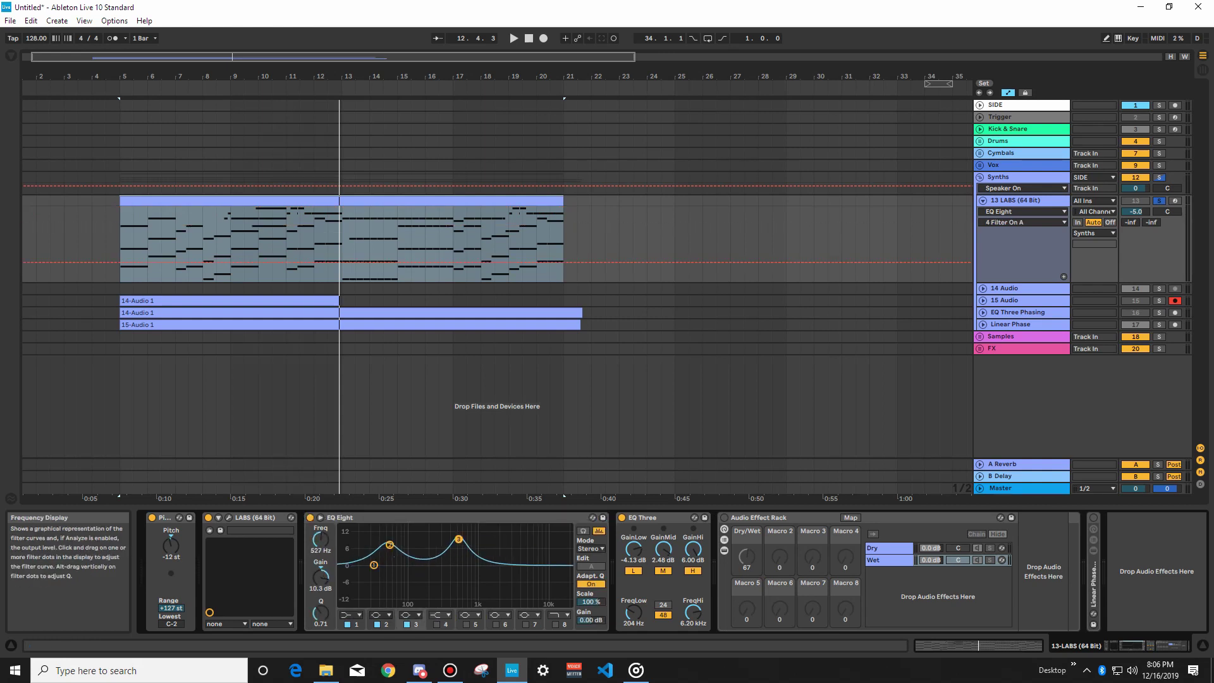
pyautogui.moveTo(373, 564); pyautogui.dragTo(497, 550)
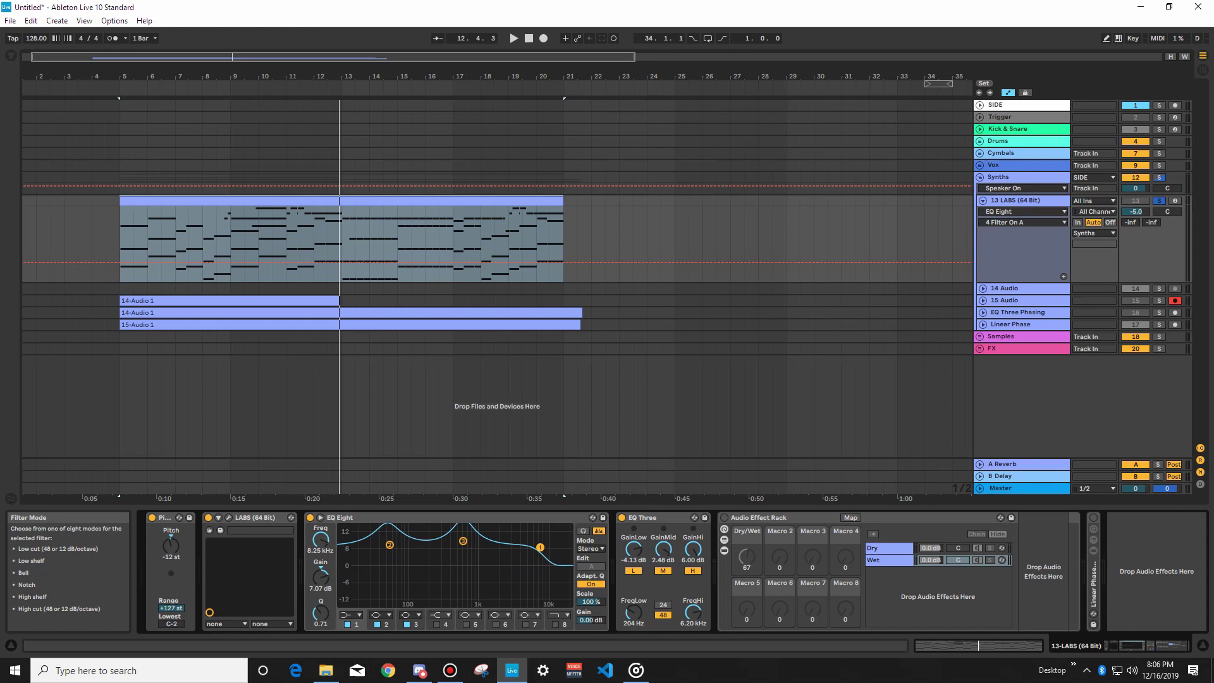
pyautogui.click(352, 615)
pyautogui.click(349, 572)
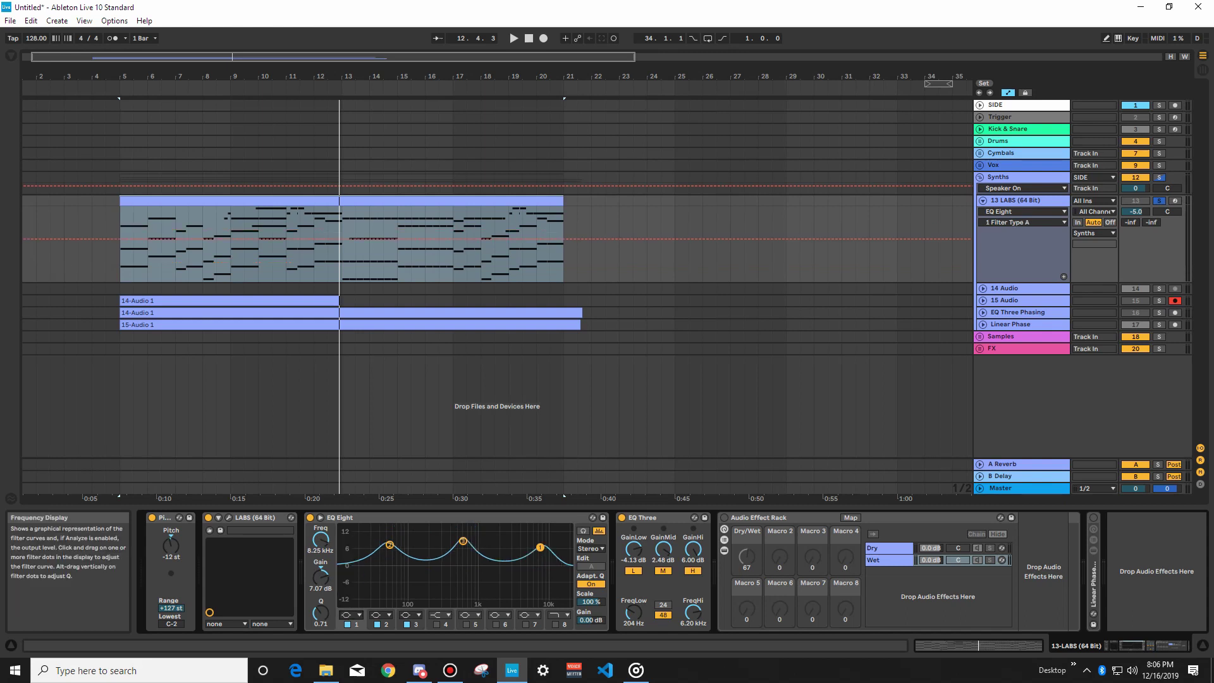
# Turn off Adaptive Q and widen the bells, with band 1 at about 6.25 kHz, -6.07 dB and band 2 at 45.4 Hz, 7.56 dB
pyautogui.moveTo(321, 612); pyautogui.dragTo(321, 648)
pyautogui.click(591, 584)
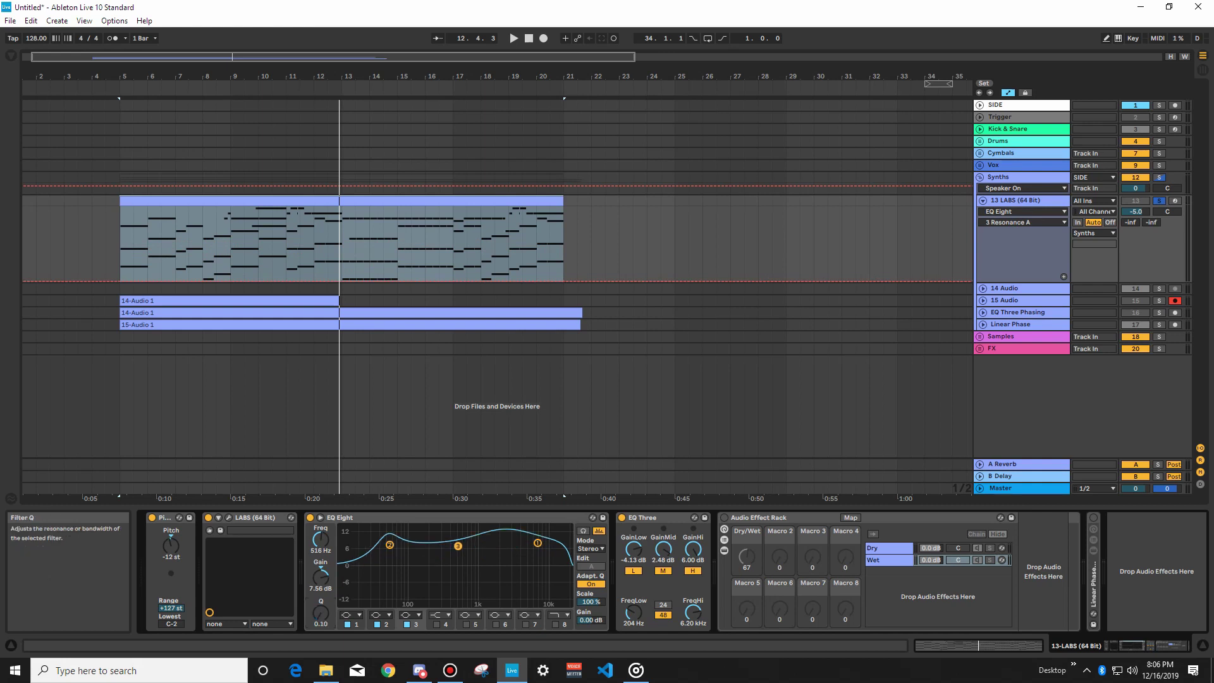
pyautogui.moveTo(390, 544); pyautogui.dragTo(378, 546)
pyautogui.moveTo(458, 546); pyautogui.dragTo(461, 538)
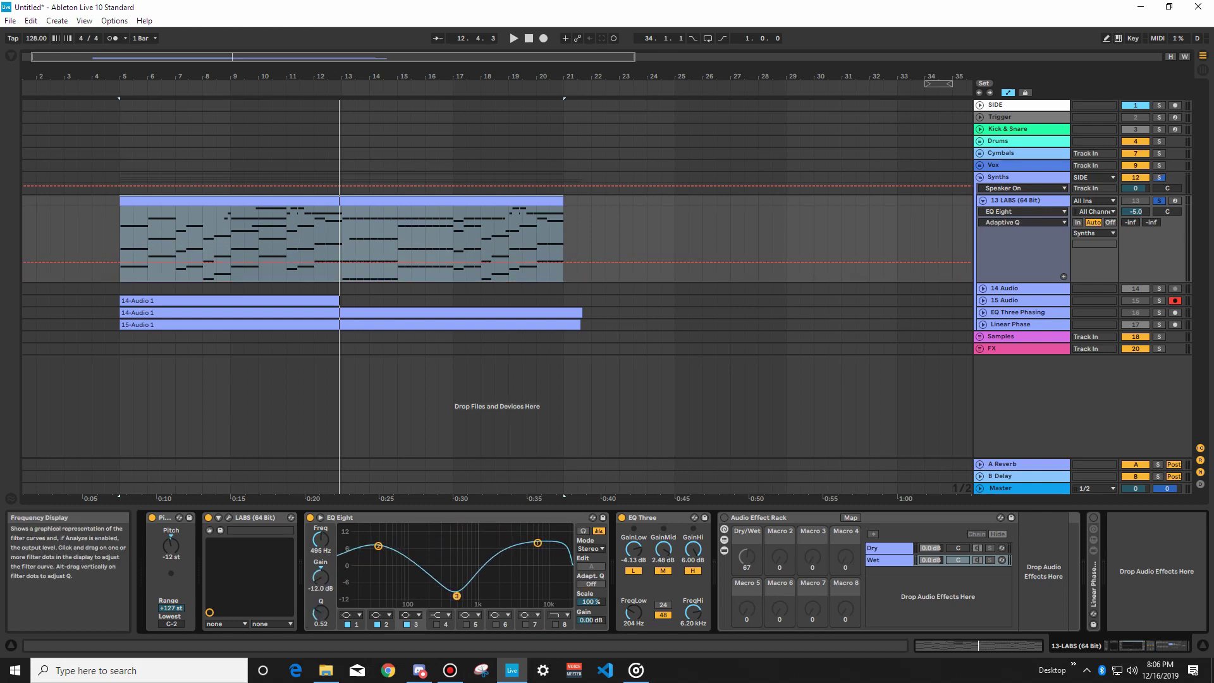
pyautogui.hotkey('ctrl', 'z')
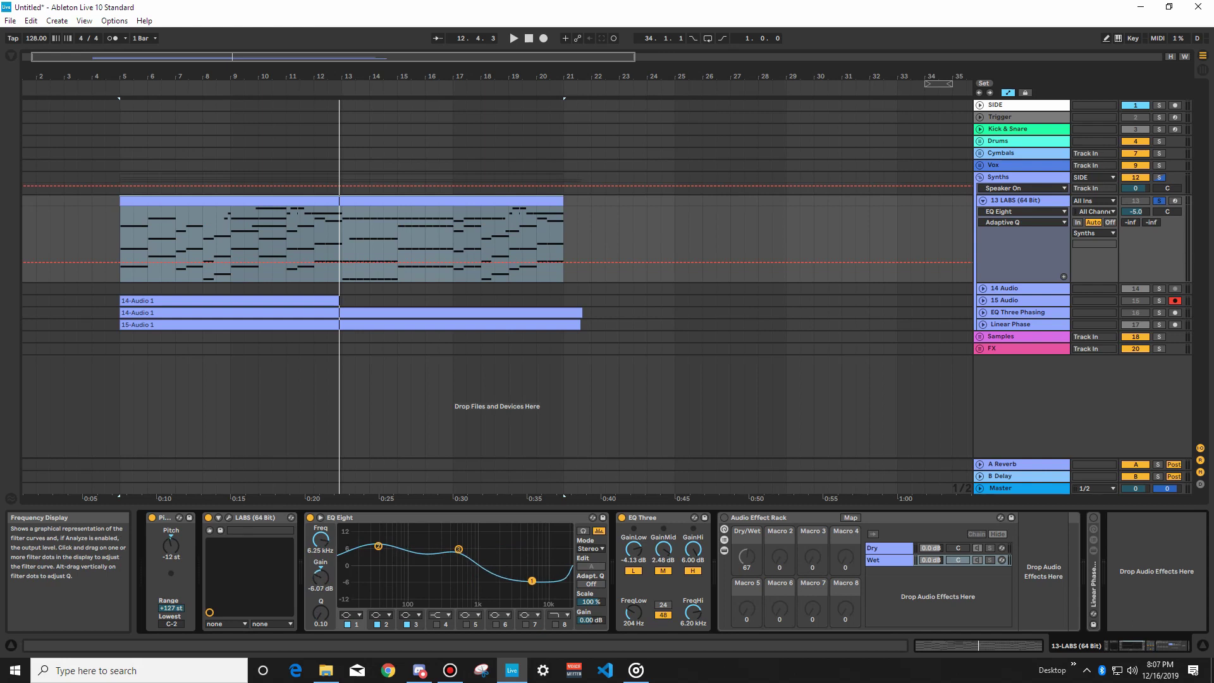
pyautogui.moveTo(378, 546); pyautogui.dragTo(378, 546)
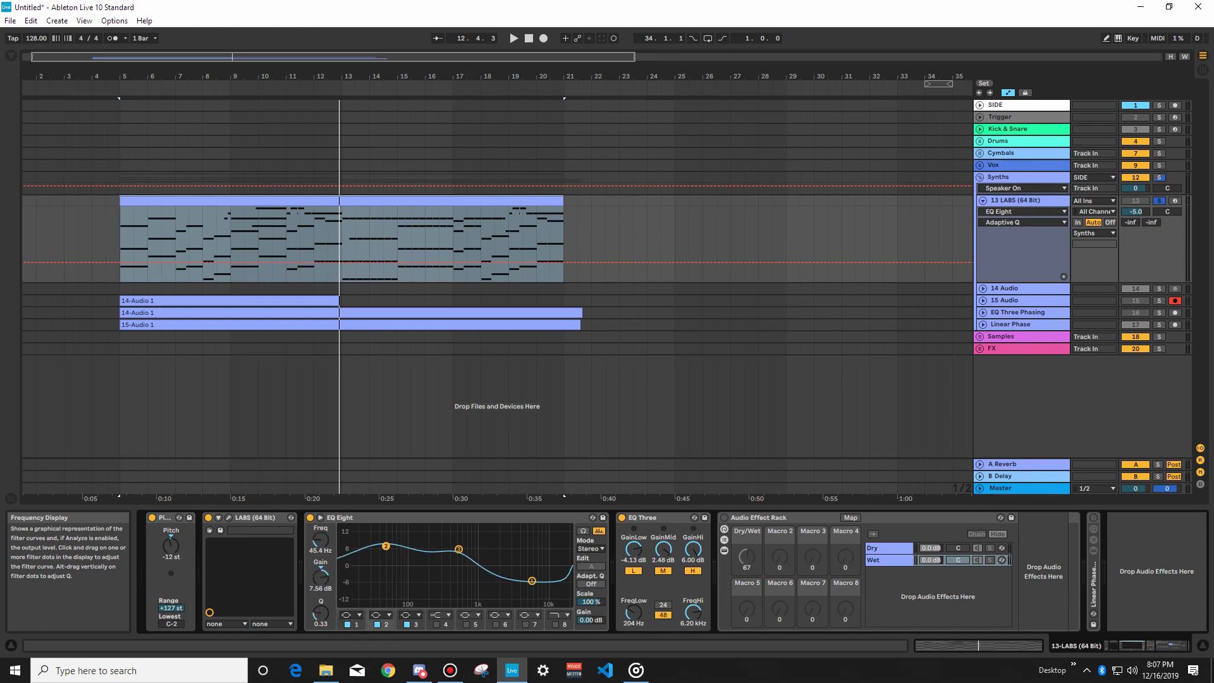
# Bypass and fold EQ Eight, and select EQ Three's low, mid and high gain parameters in turn
pyautogui.doubleClick(380, 517)
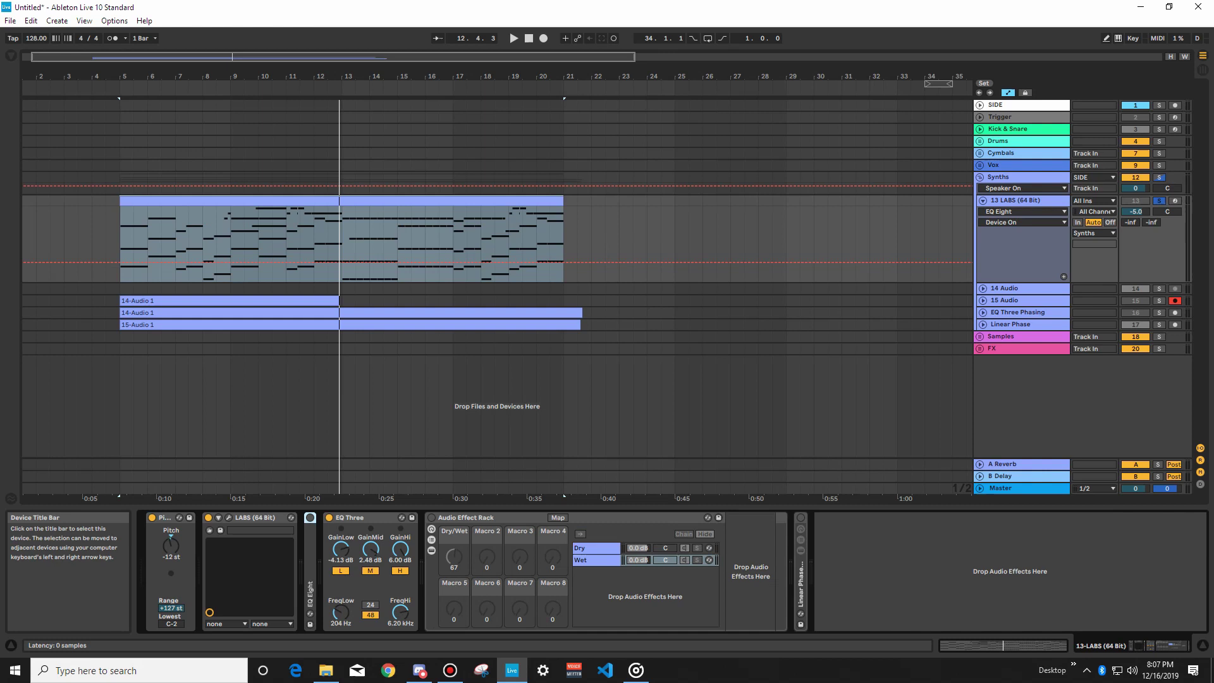
pyautogui.click(340, 549)
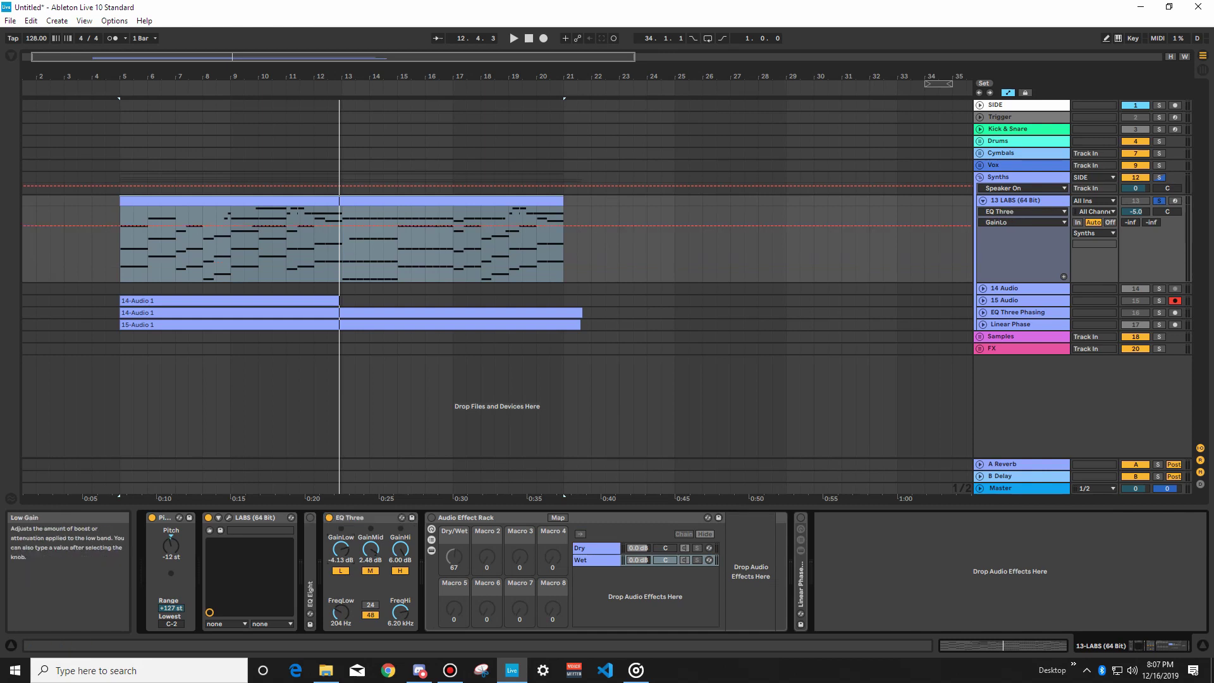
pyautogui.click(370, 549)
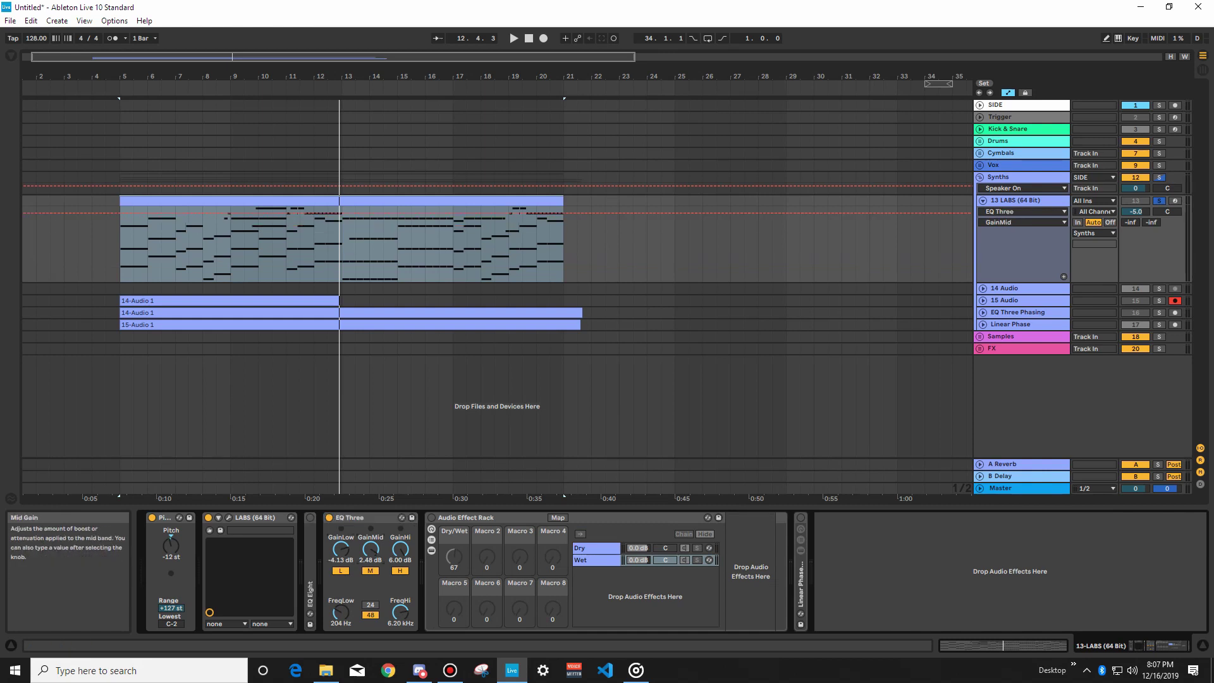
pyautogui.click(400, 548)
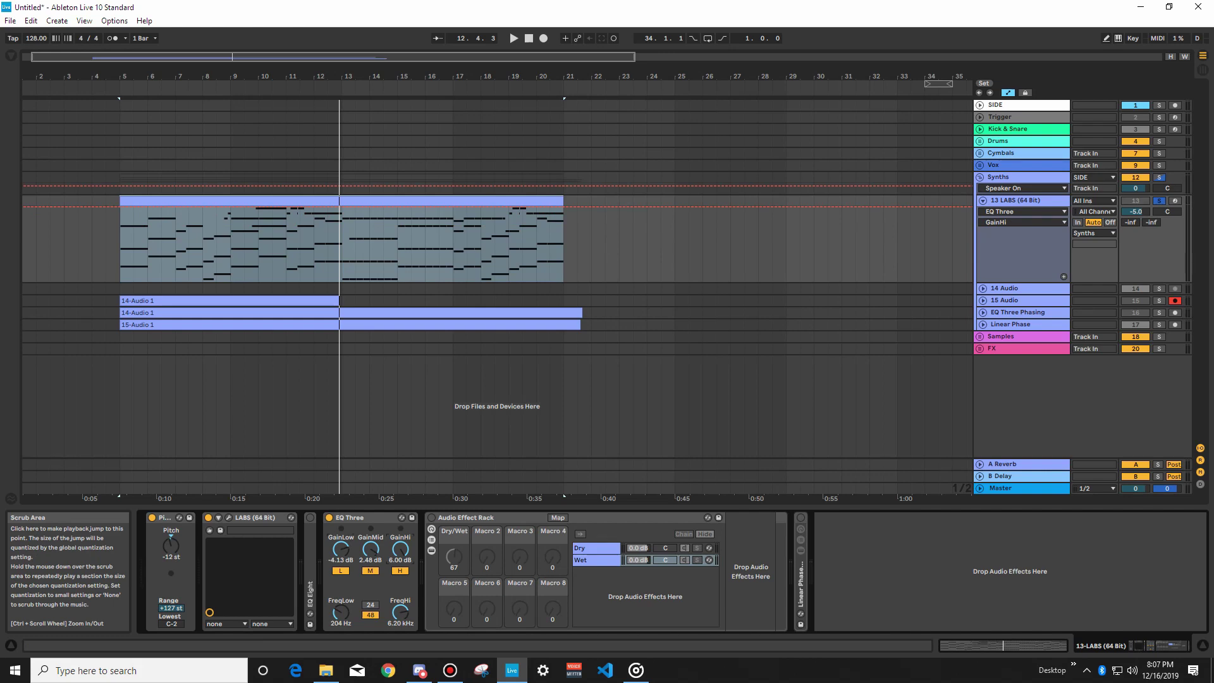
# Play the clip while repeatedly bypassing and reactivating EQ Three to compare the dry and equalized sound, leaving it bypassed and selected
pyautogui.press('space')
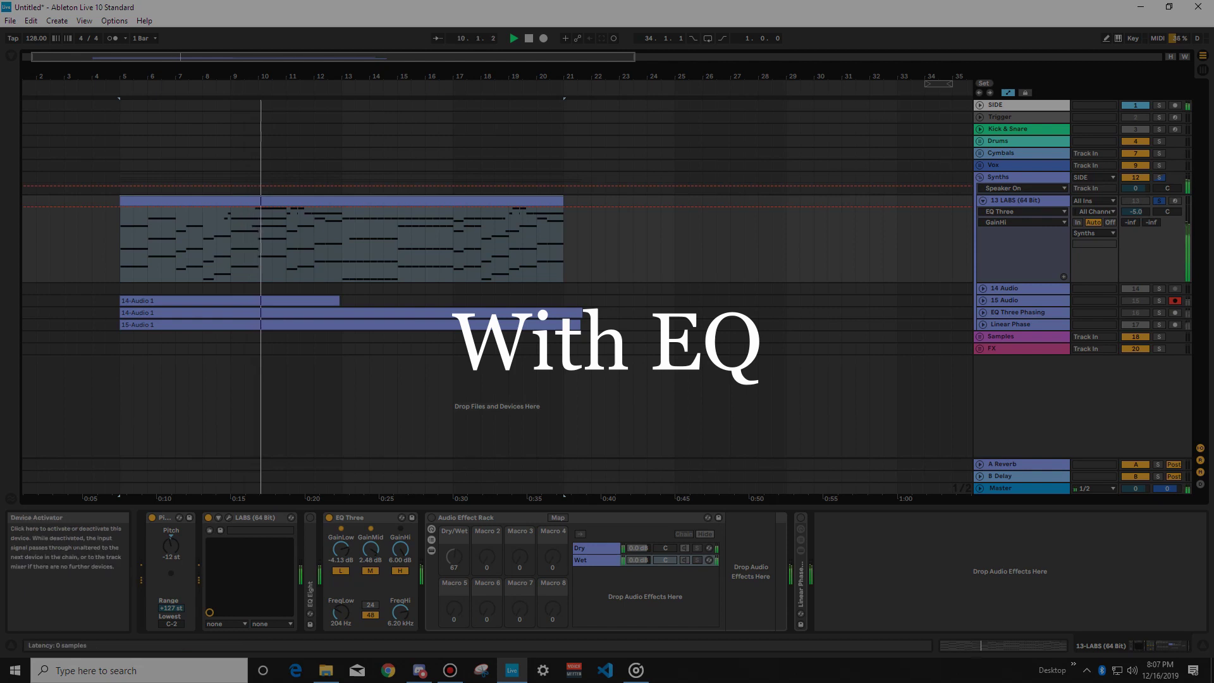
pyautogui.click(328, 517)
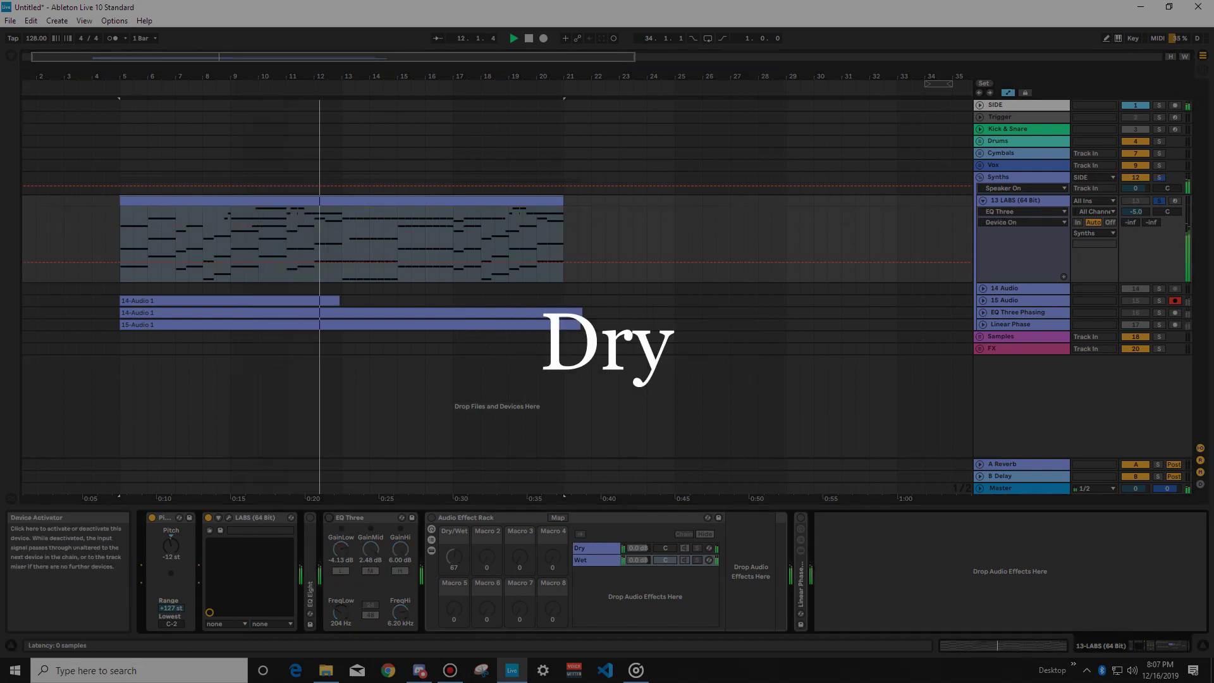
pyautogui.click(328, 517)
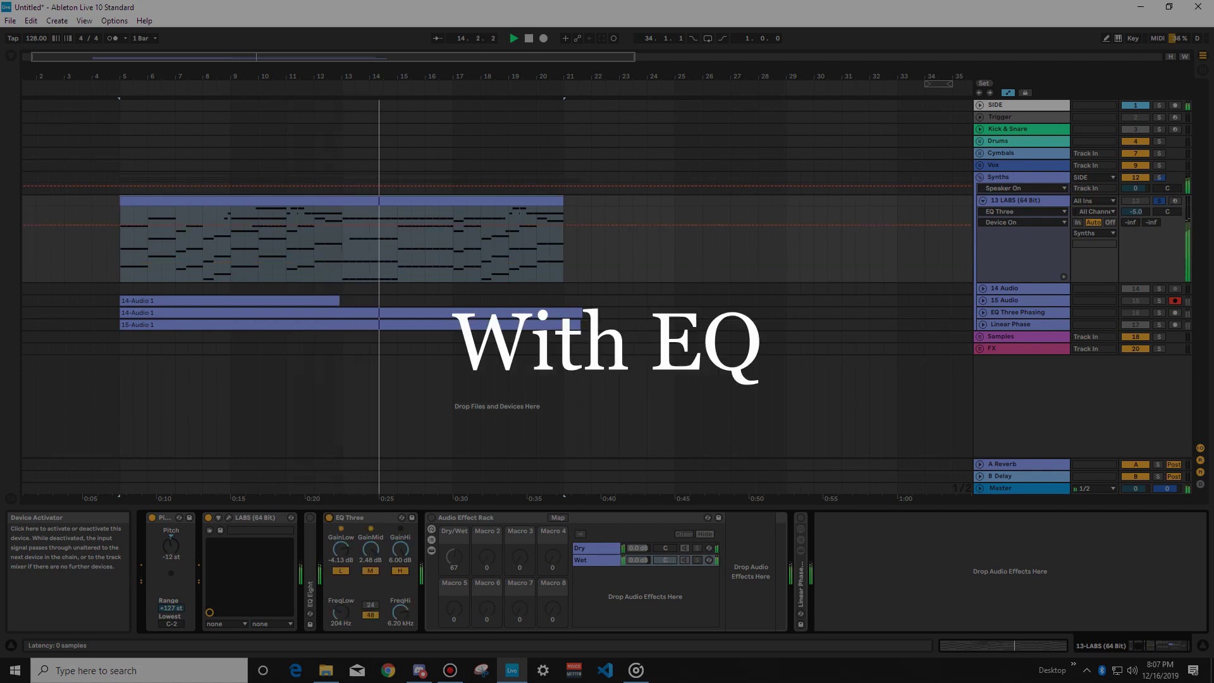
pyautogui.click(328, 517)
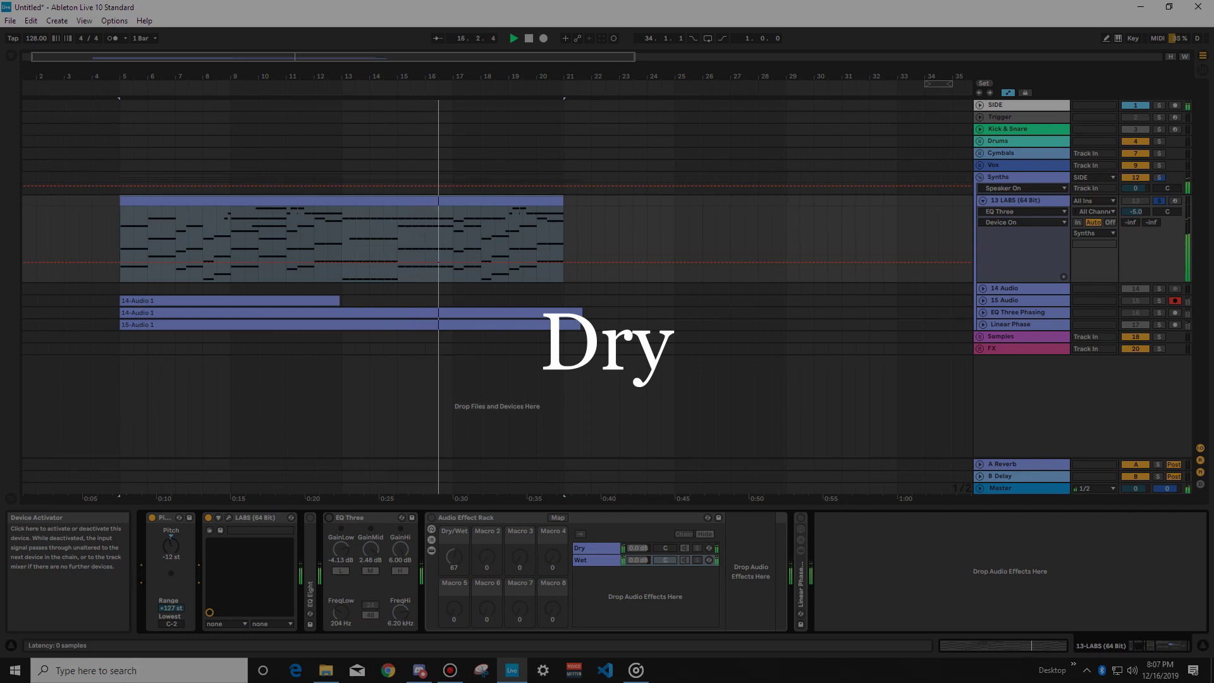
pyautogui.click(328, 517)
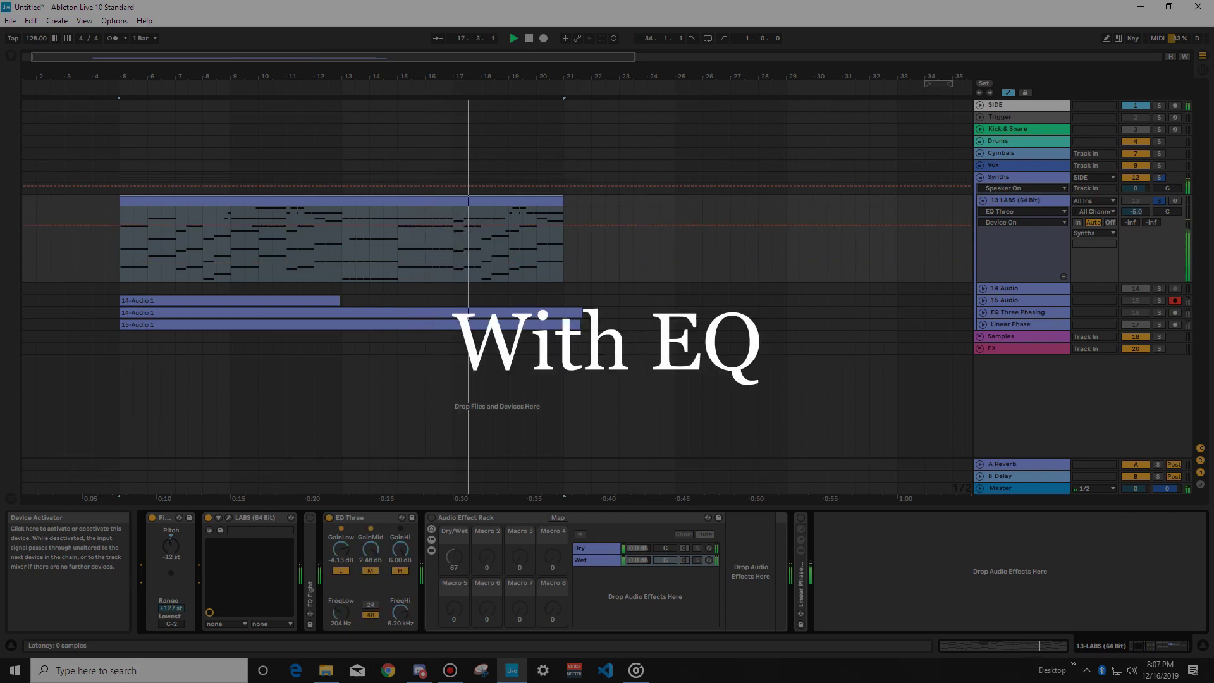
pyautogui.click(329, 517)
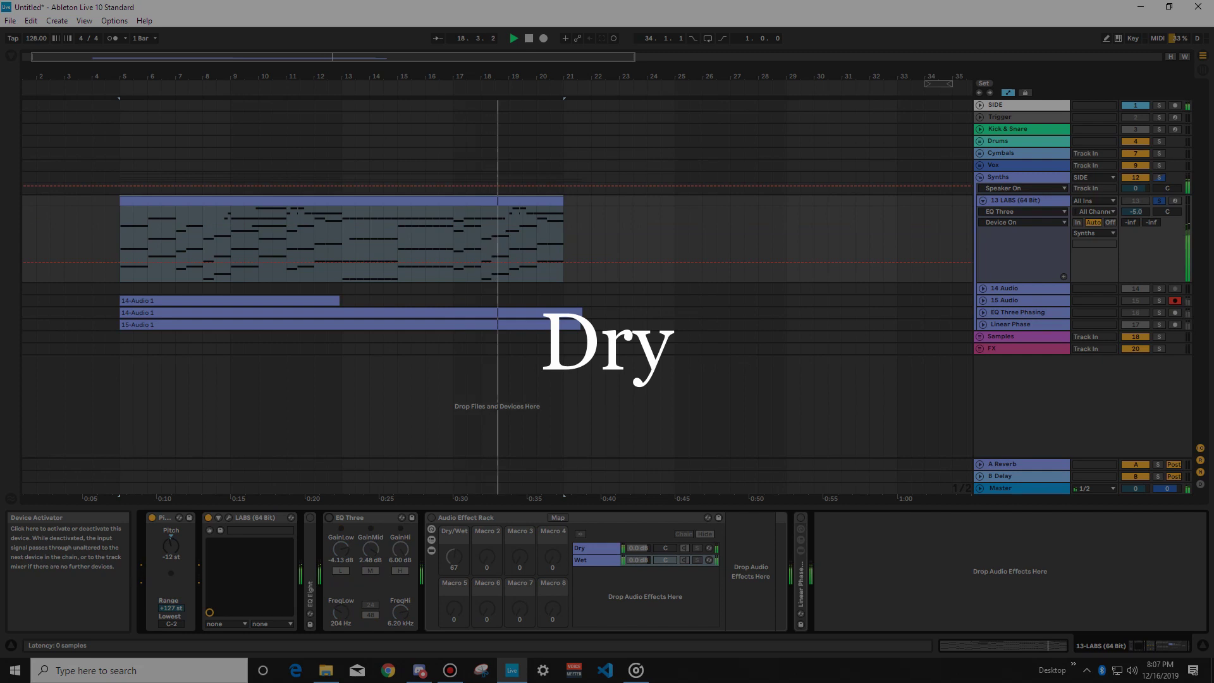
pyautogui.click(329, 518)
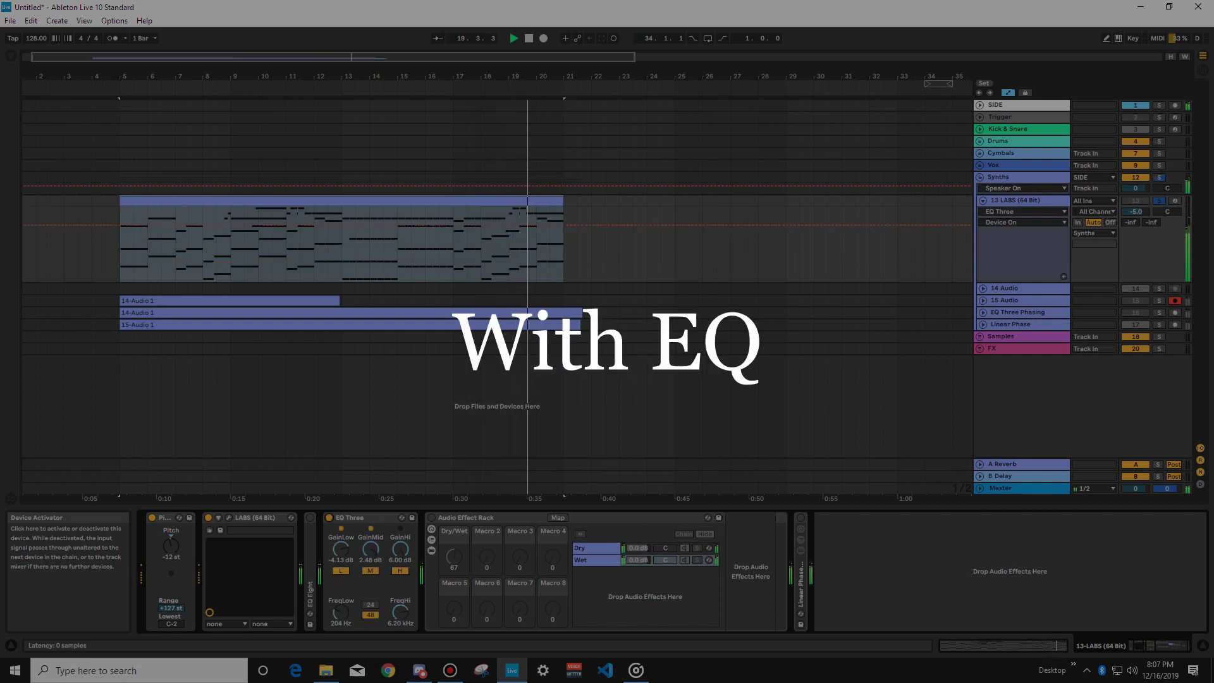
pyautogui.click(328, 517)
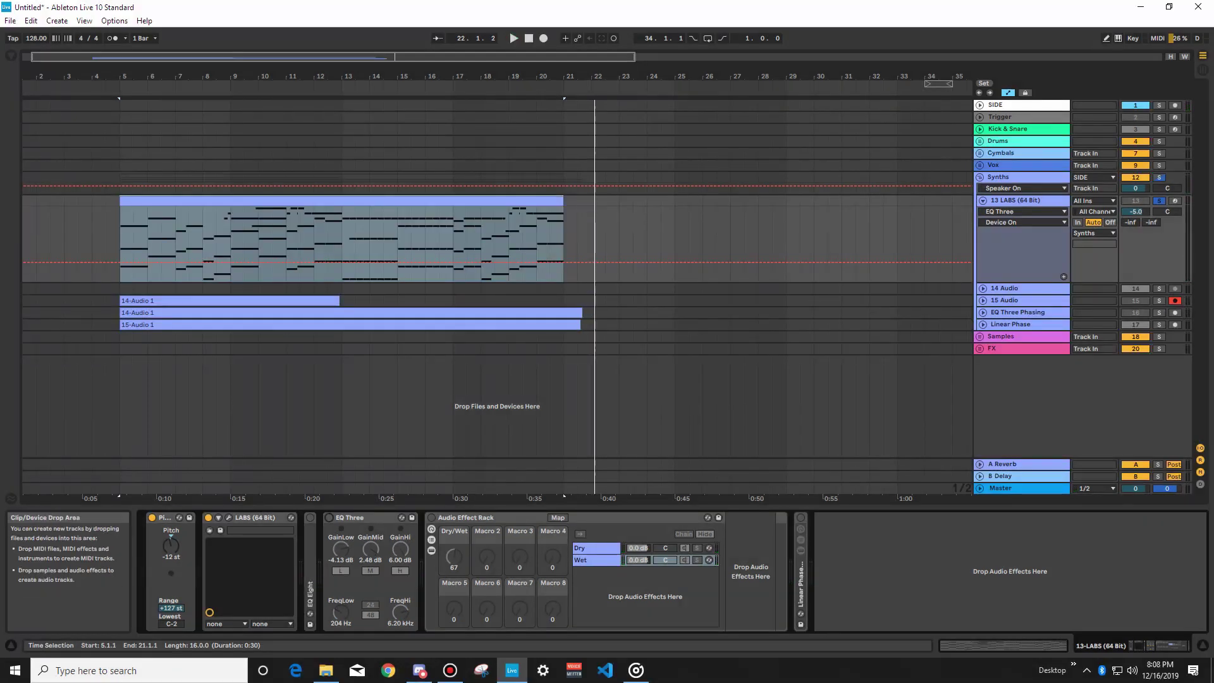
pyautogui.click(373, 518)
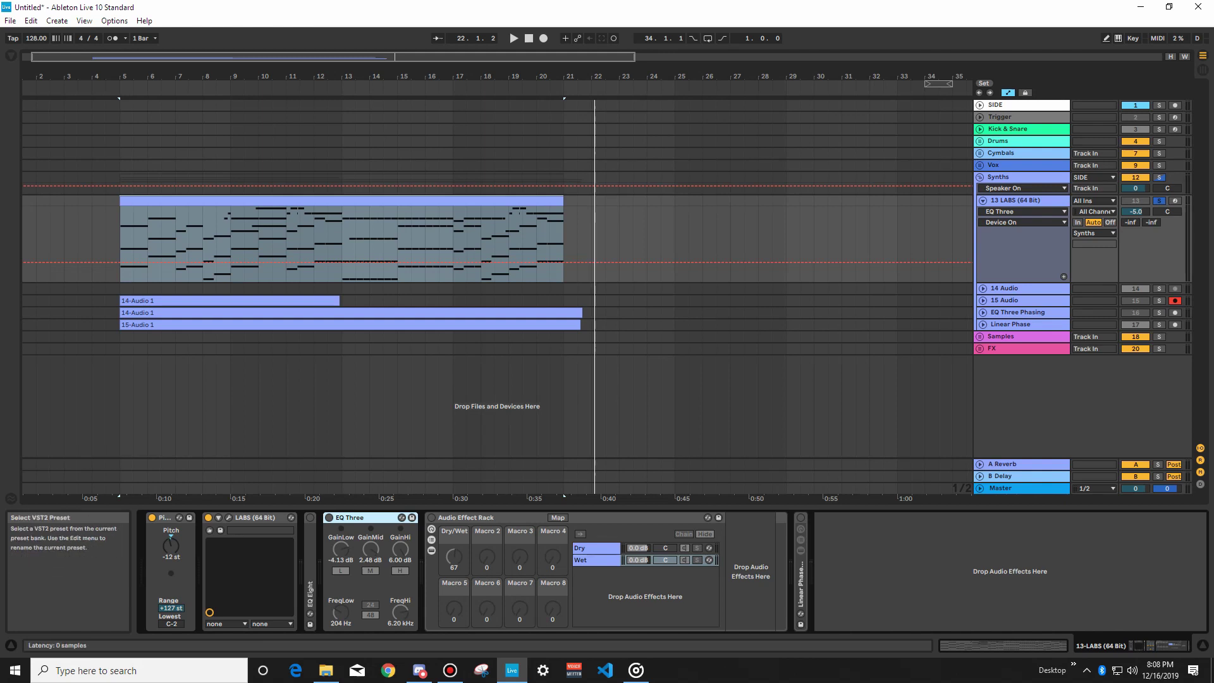
# Point out EQ Three's mid and high gain parameters, and fold the Audio Effect Rack beside it
pyautogui.click(370, 548)
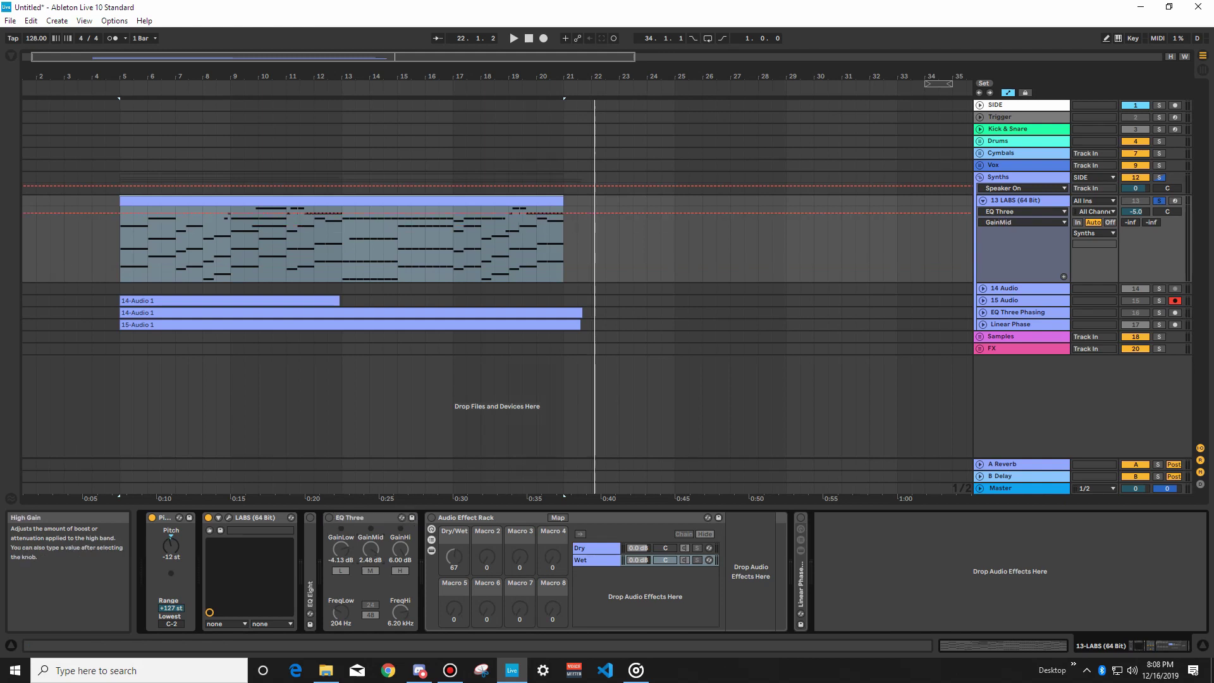
pyautogui.click(400, 548)
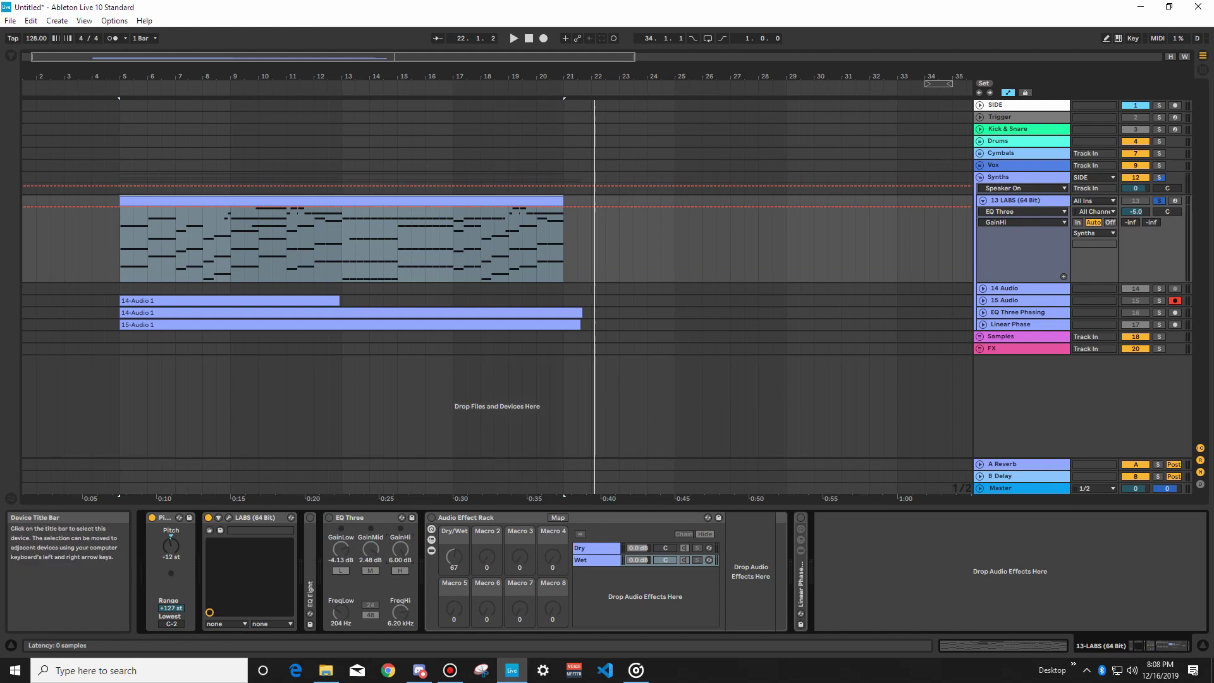
pyautogui.doubleClick(466, 517)
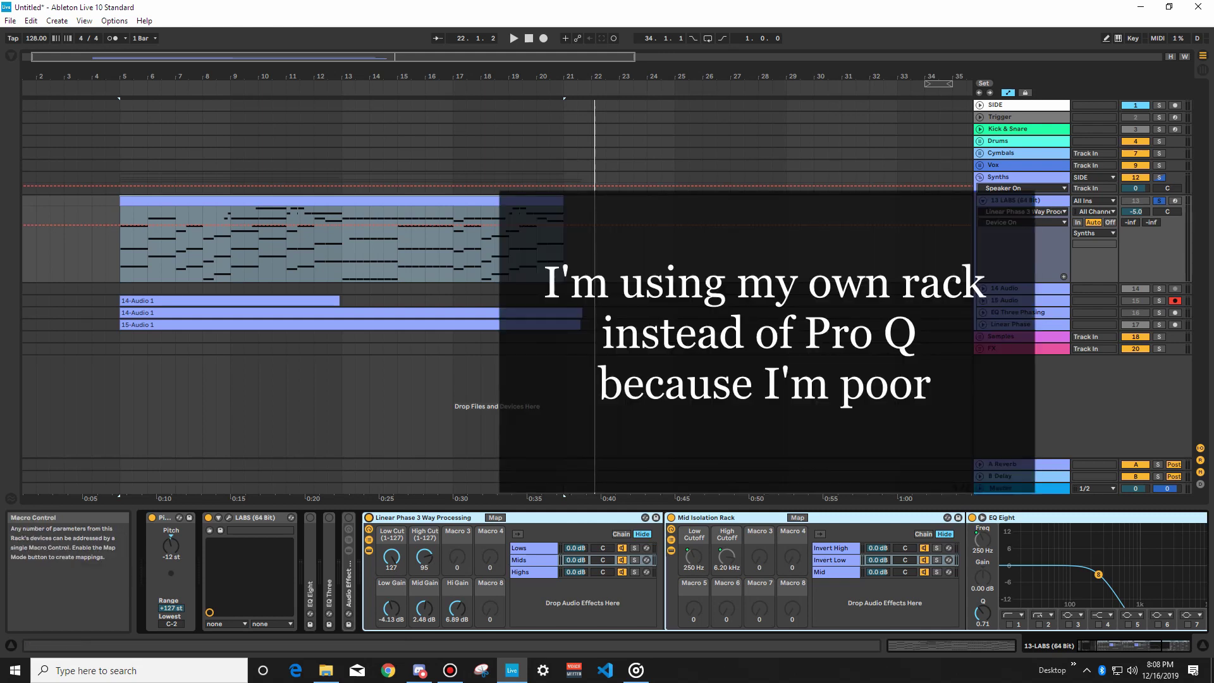
# Select the Low Gain, Mid Gain and Hi Gain macros of the Linear Phase 3 Way Processing rack in turn
pyautogui.click(391, 598)
pyautogui.click(391, 609)
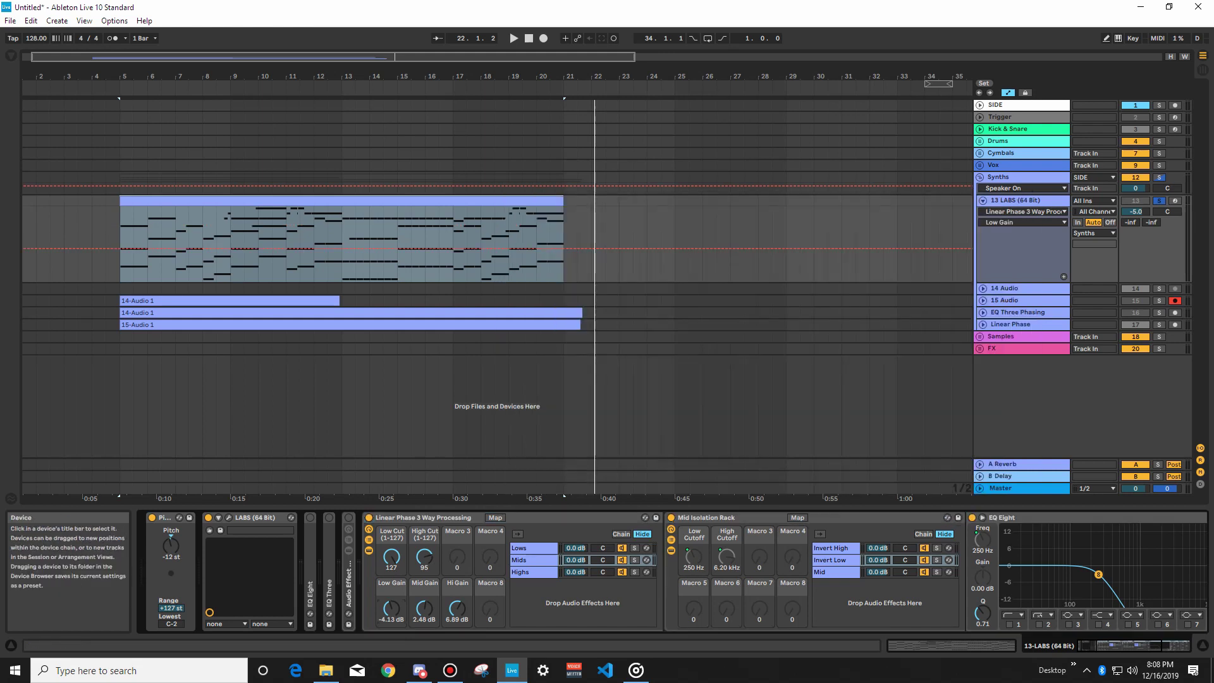
pyautogui.click(424, 608)
pyautogui.click(457, 609)
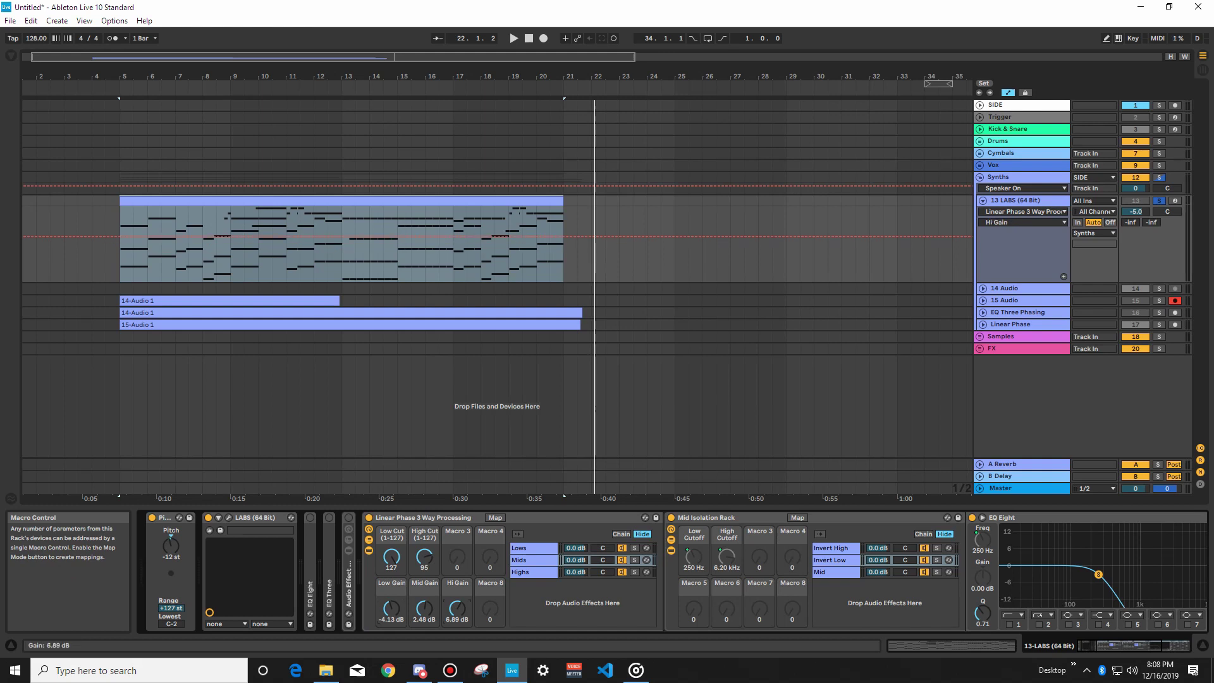
# Unfold EQ Three, move it directly before the Linear Phase 3 Way Processing rack and select its high gain
pyautogui.doubleClick(329, 590)
pyautogui.moveTo(364, 517); pyautogui.dragTo(442, 532)
pyautogui.click(361, 548)
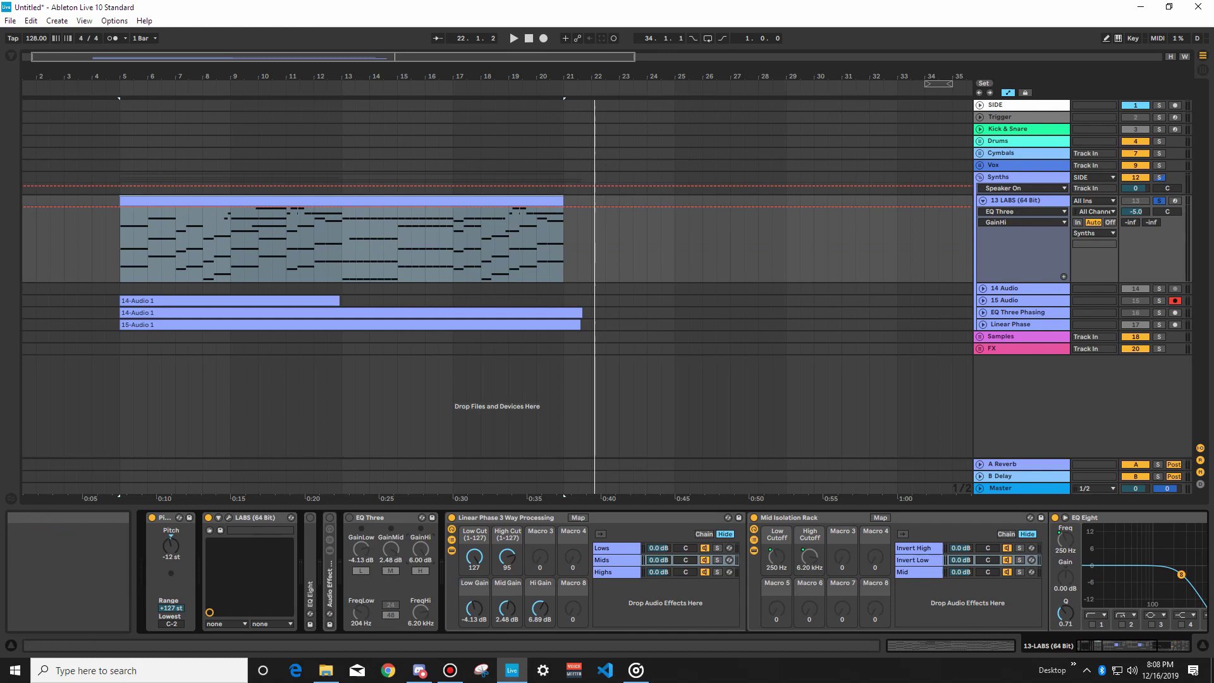
# Set the Linear Phase 3 Way Processing rack's Hi Gain macro to 6 dB
pyautogui.click(540, 608)
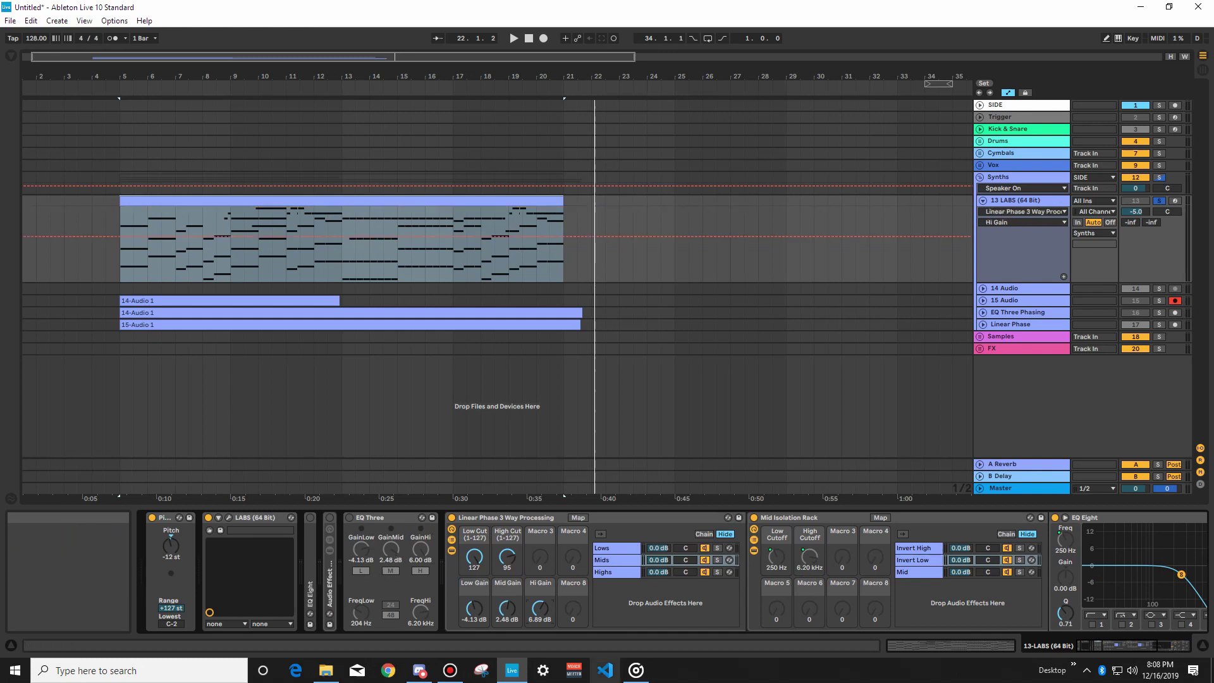
pyautogui.write('6')
pyautogui.press('Return')
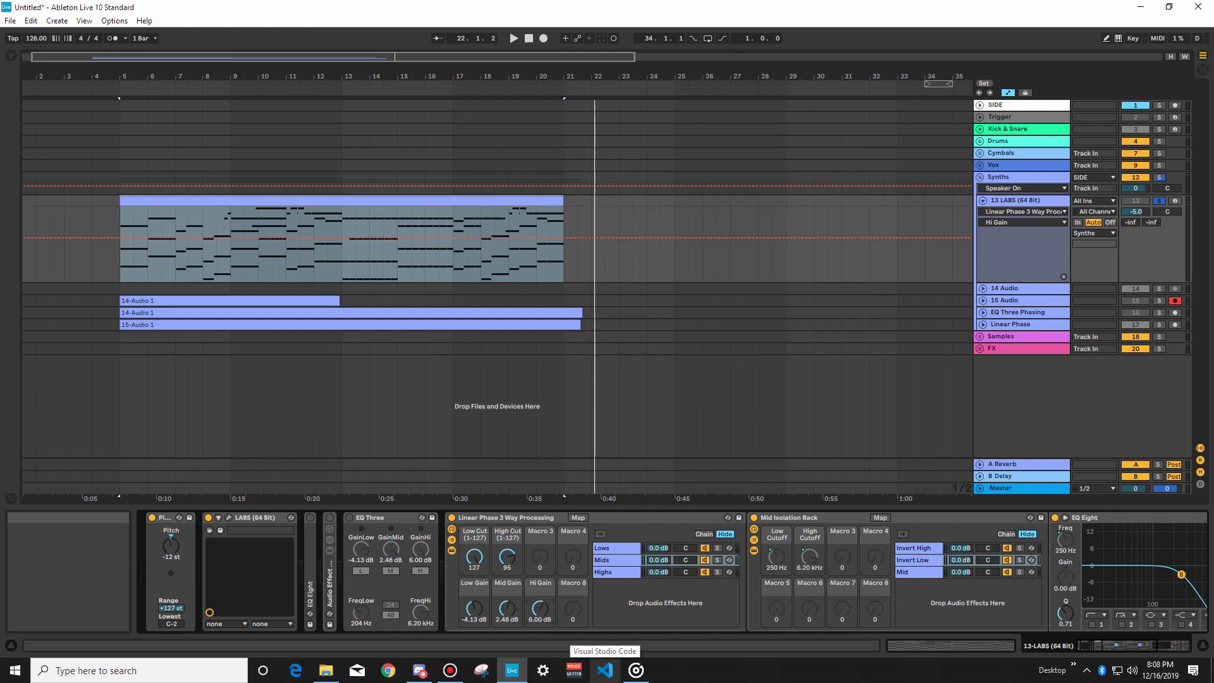
pyautogui.moveTo(636, 670)
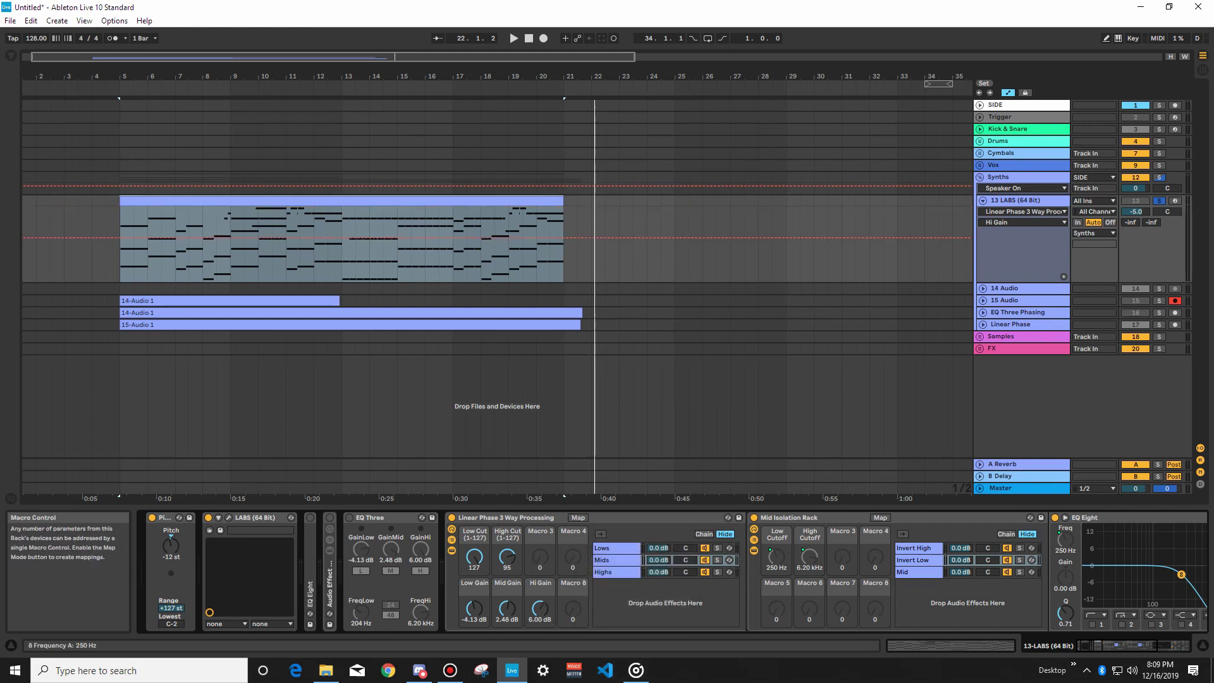
# Set the linear phase rack's Low Cut macro to 102, checking it against EQ Three's low and high crossover frequencies
pyautogui.click(361, 612)
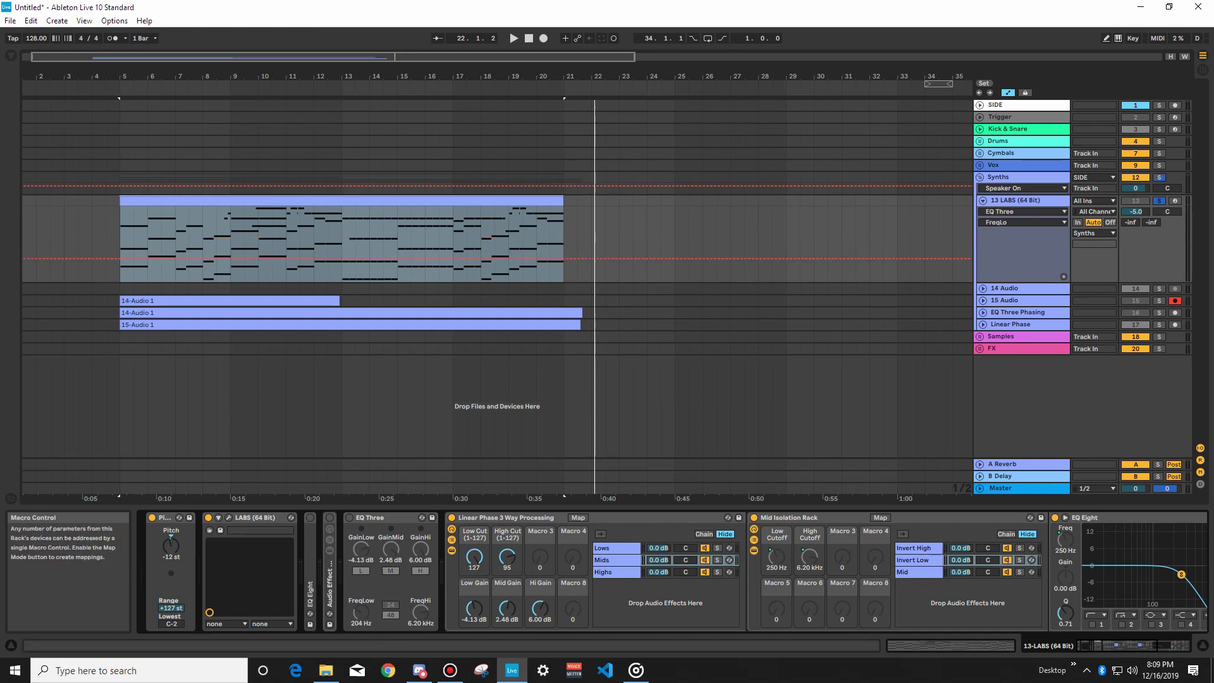
pyautogui.moveTo(474, 556); pyautogui.dragTo(474, 571)
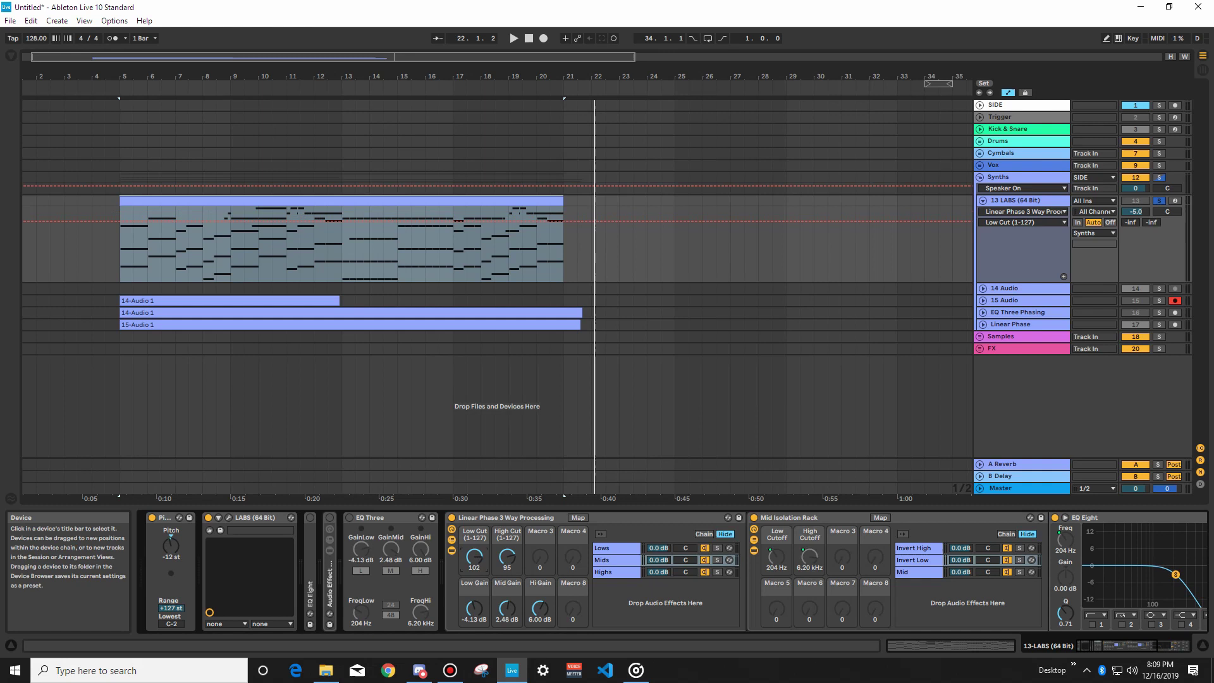
pyautogui.click(361, 612)
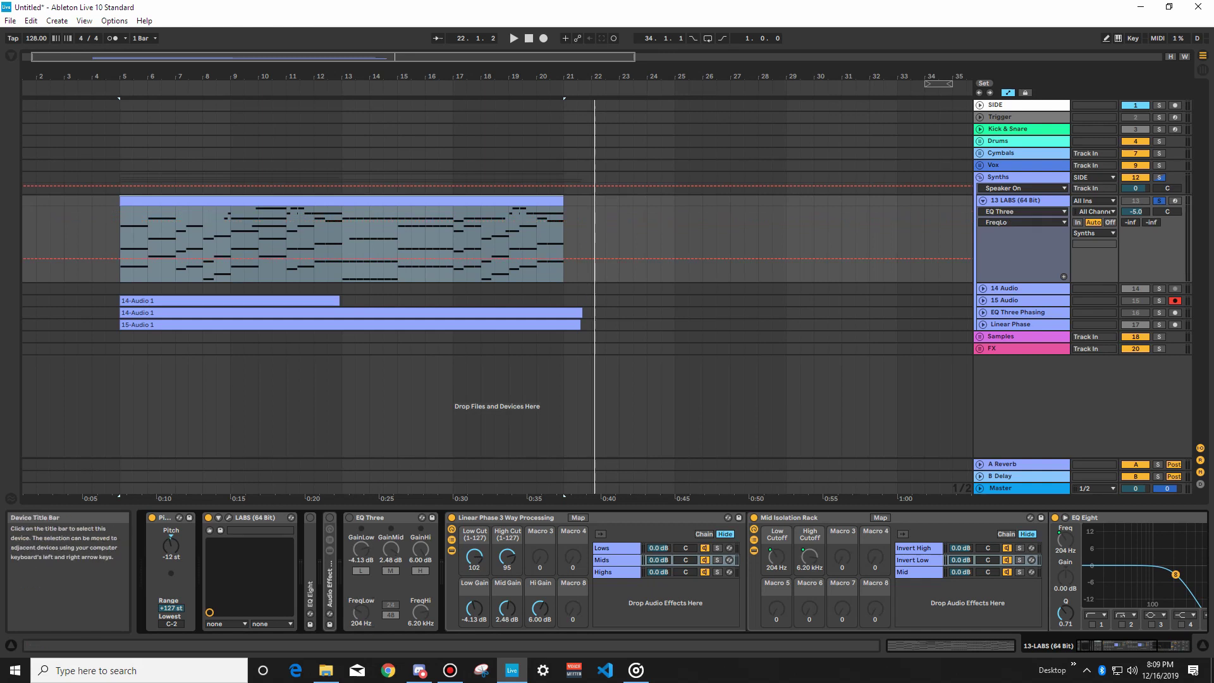
pyautogui.click(420, 612)
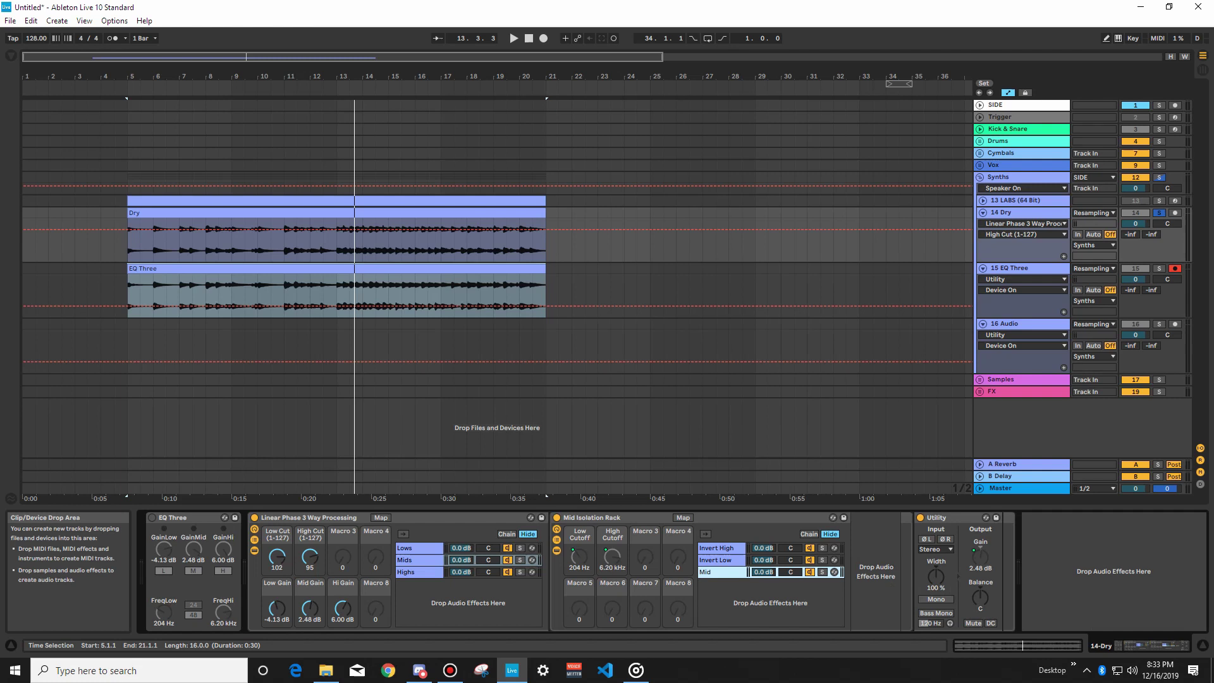
# Place the insert marker at 5.1.1 on track 16 Audio, arm that track and start recording the resampled output
pyautogui.click(127, 323)
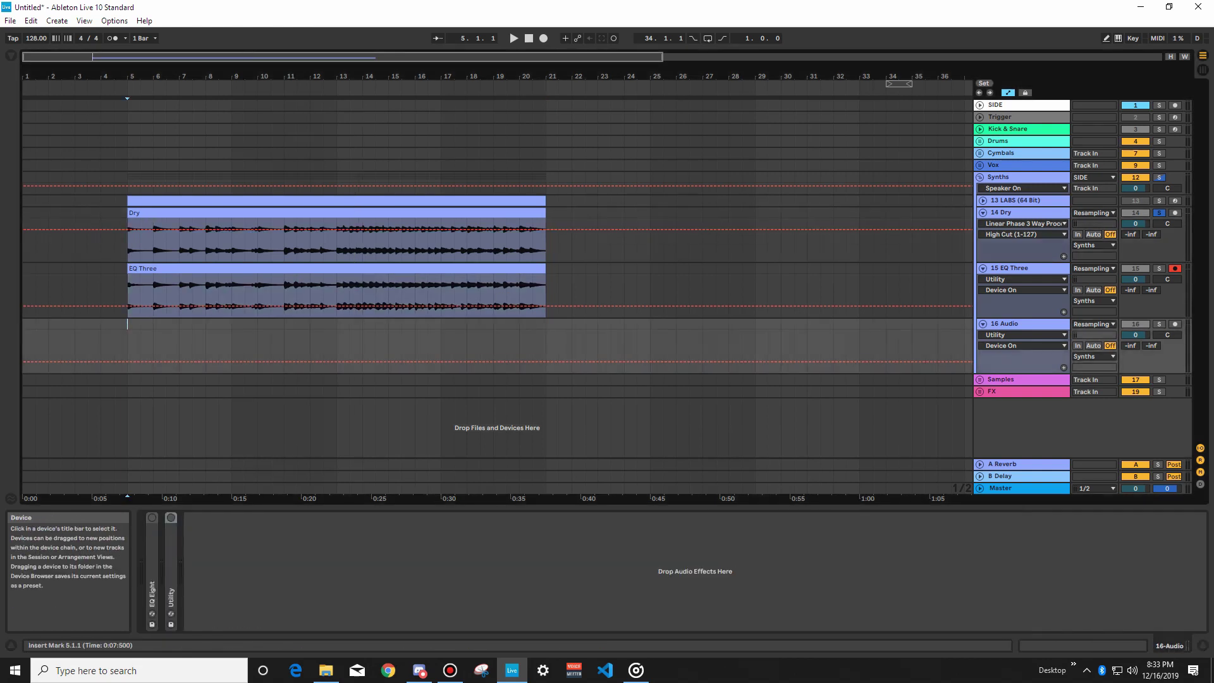
pyautogui.click(1019, 213)
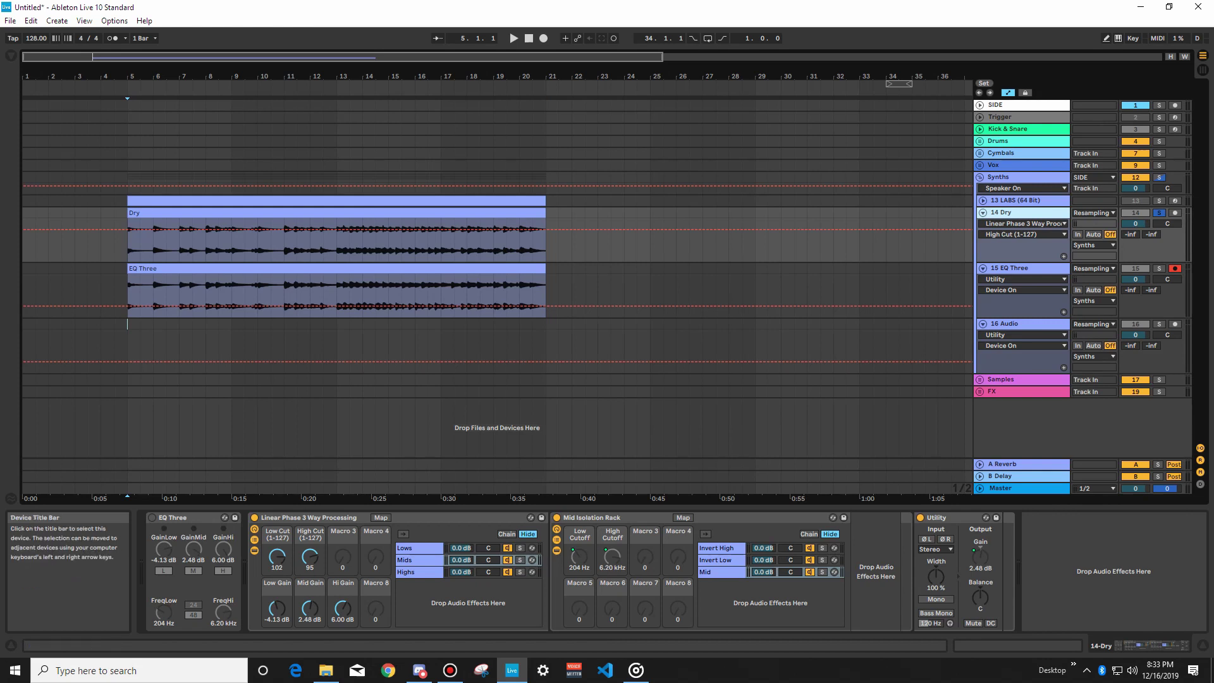
pyautogui.click(129, 325)
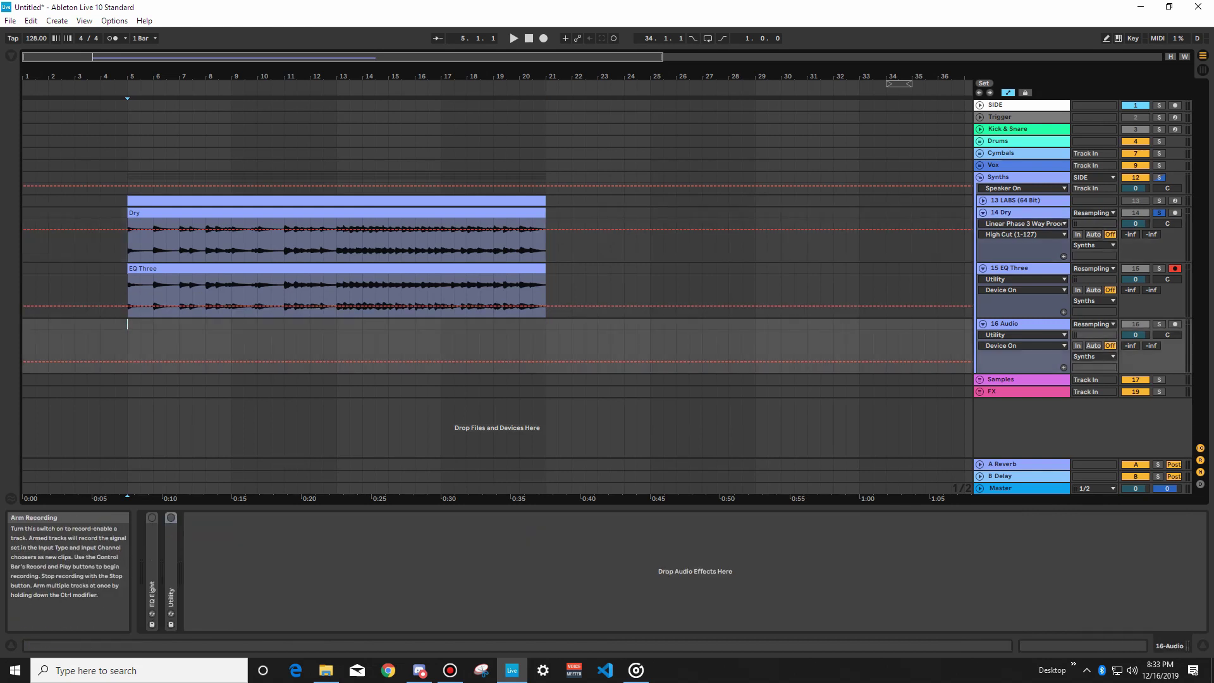
pyautogui.click(1174, 324)
pyautogui.click(543, 38)
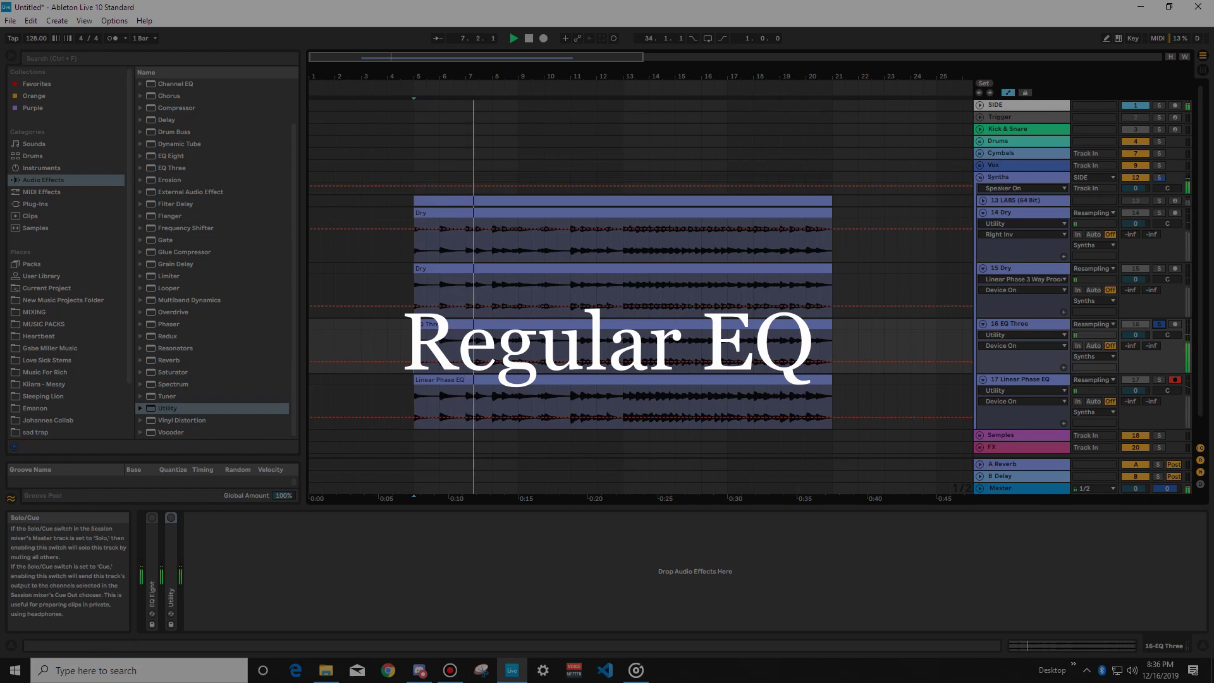
# Alternate the solo between the Linear Phase EQ and EQ Three tracks during playback to compare the two equalizers
pyautogui.click(1159, 379)
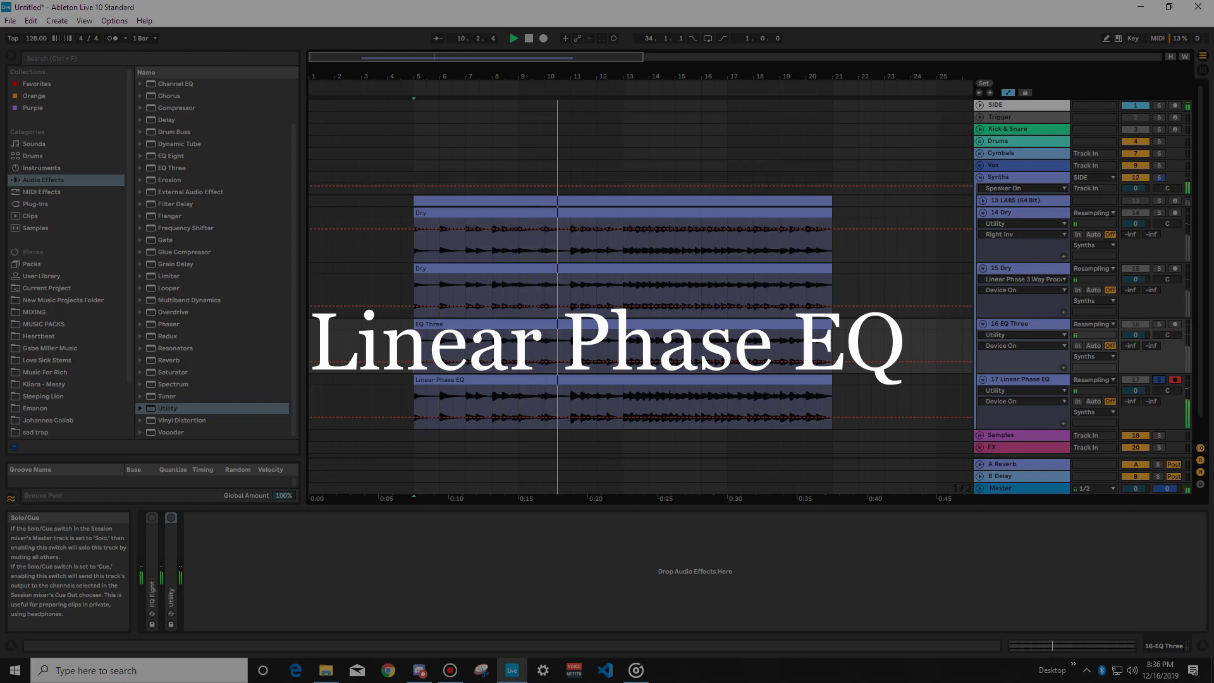
pyautogui.click(1158, 324)
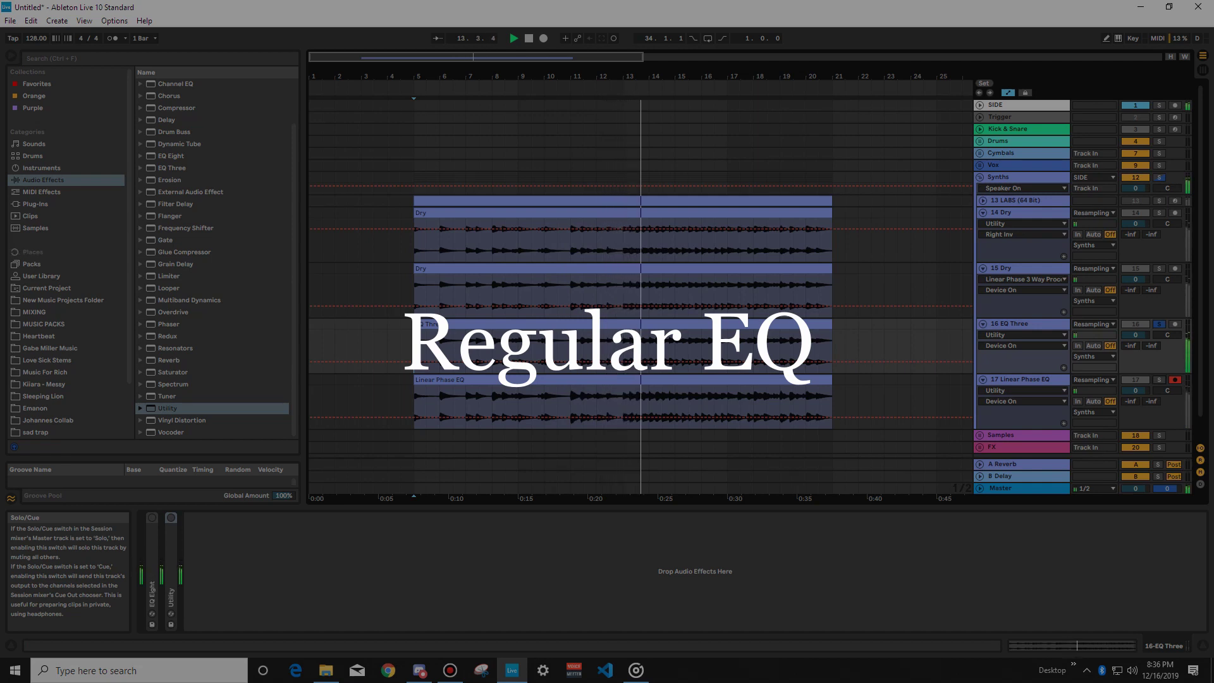
pyautogui.click(1158, 380)
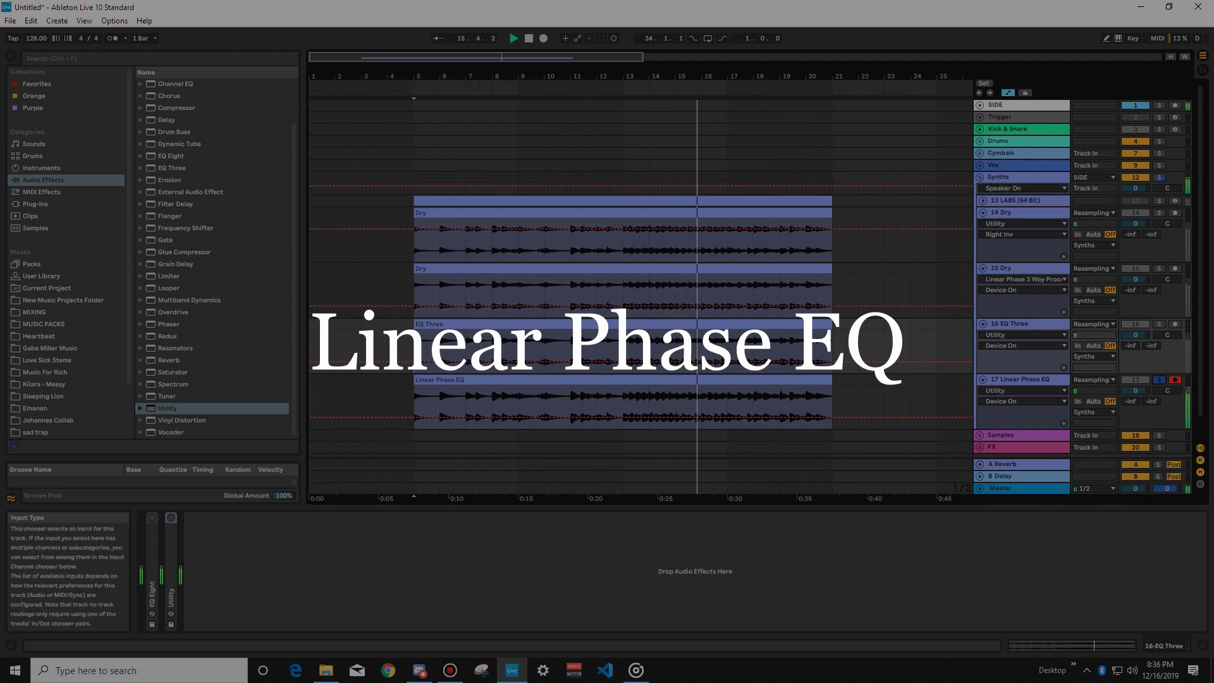
pyautogui.click(1159, 323)
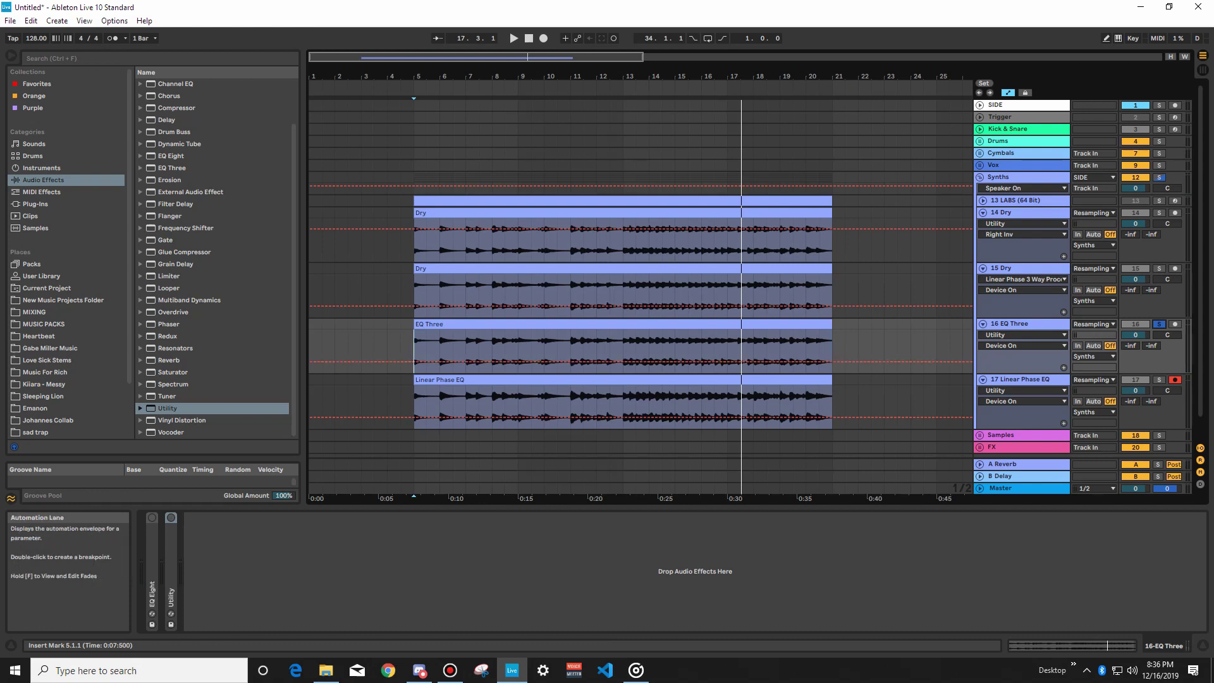
# Inspect the EQ Three and Linear Phase EQ tracks, and play both soloed together from 5.1.1 to hear their phase difference
pyautogui.click(1015, 324)
pyautogui.click(1019, 379)
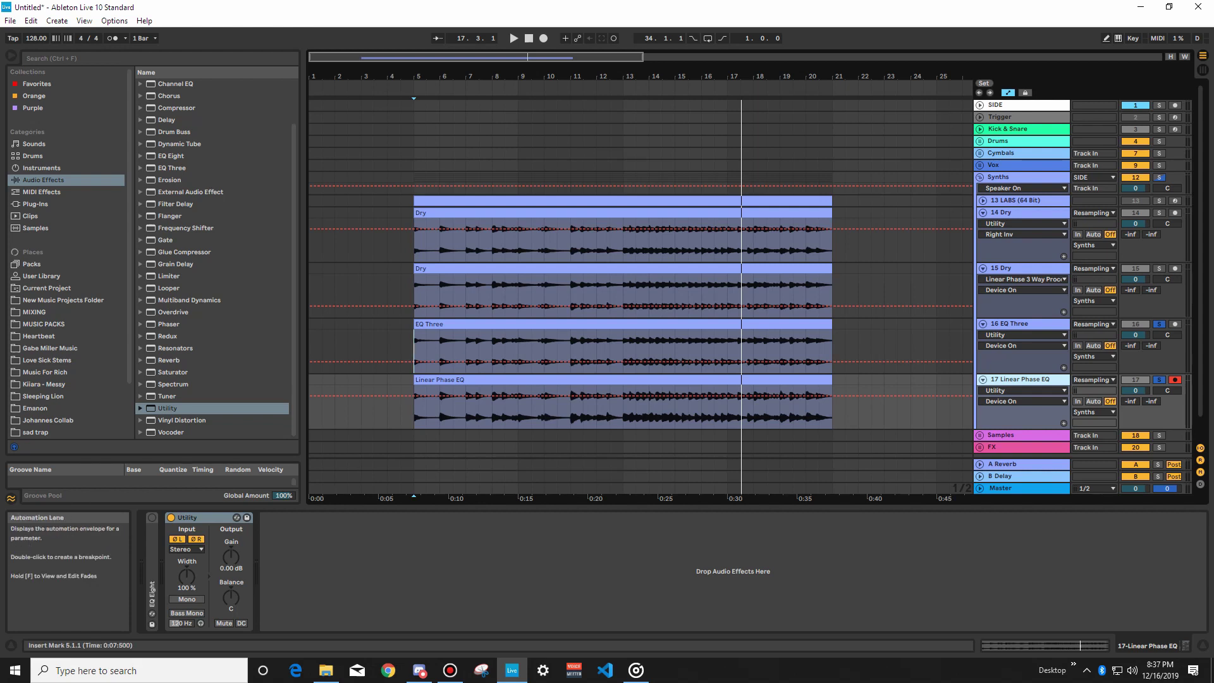
pyautogui.click(414, 165)
pyautogui.press('space')
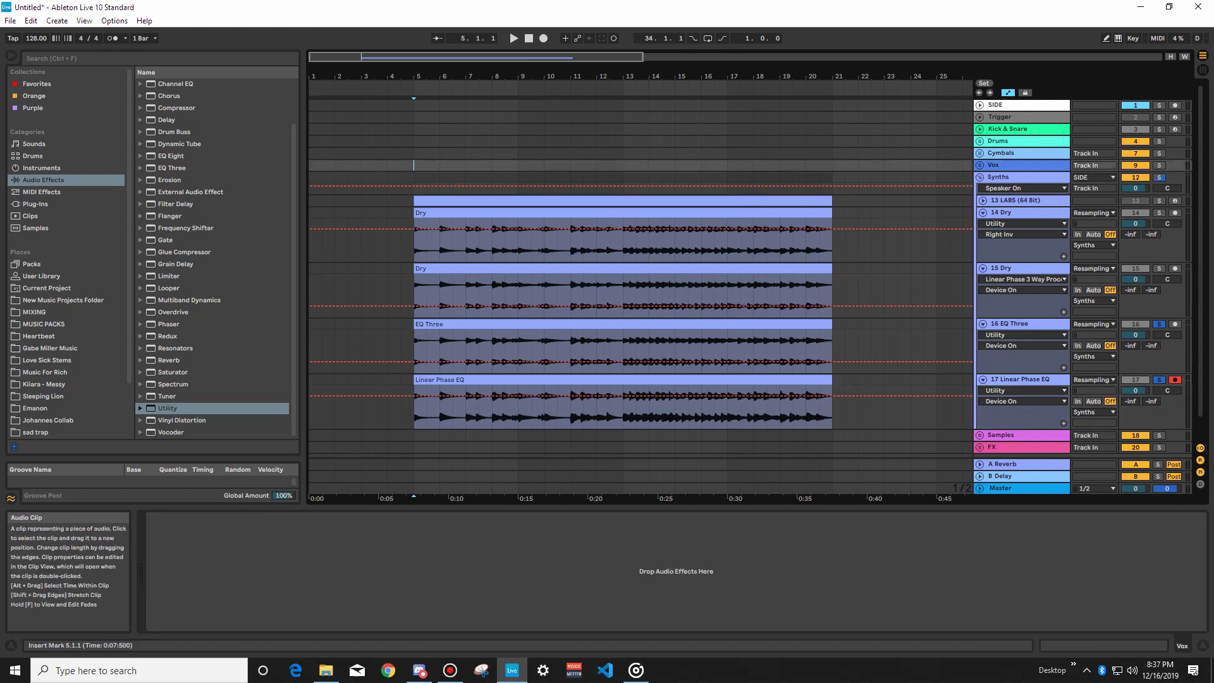
pyautogui.press('space')
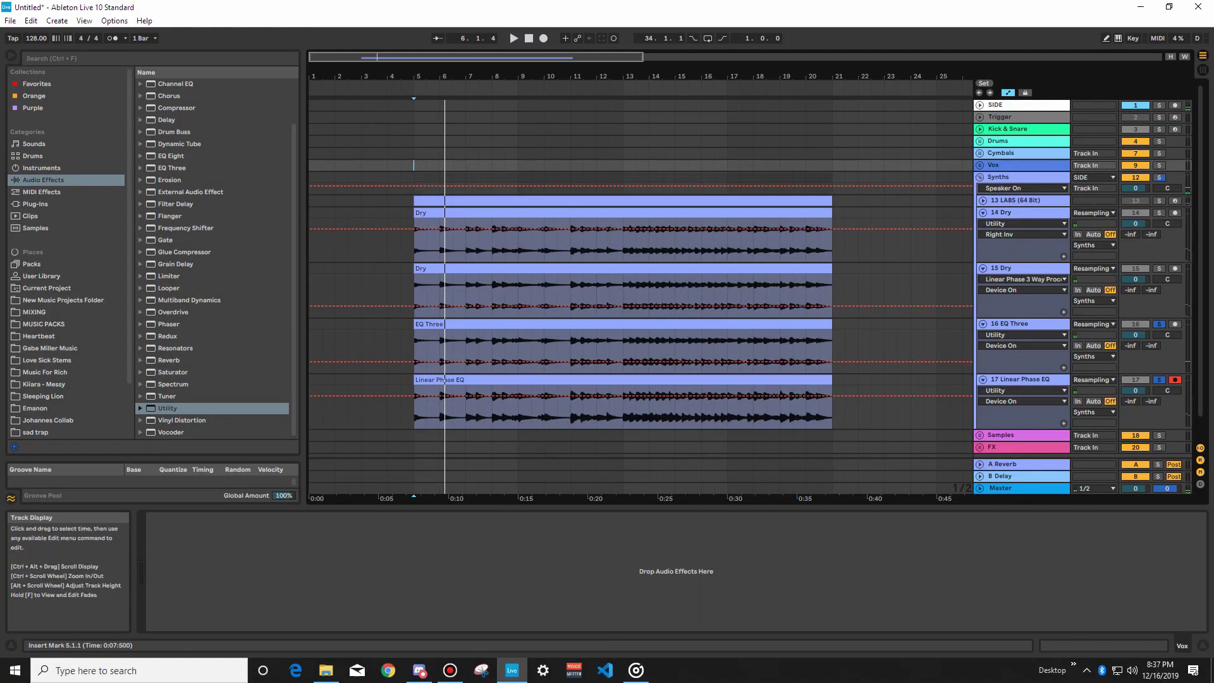
pyautogui.press('space')
pyautogui.click(414, 347)
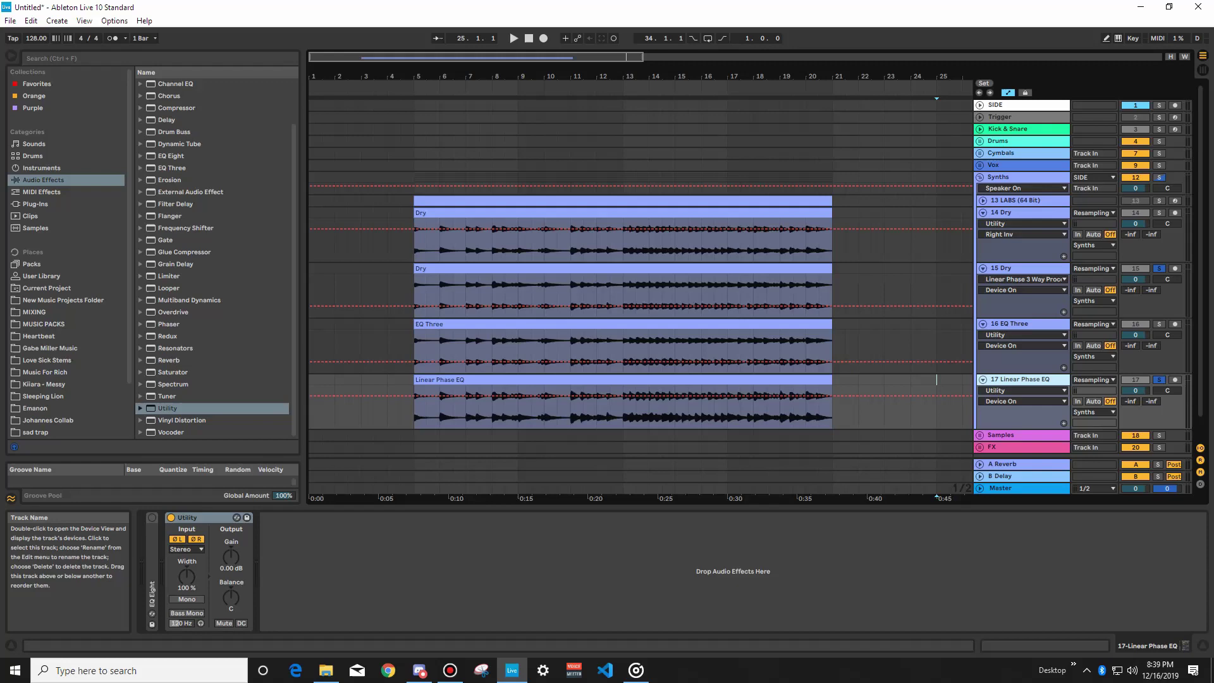
# Play from 5.1.1 while soloing the track 15 Dry, EQ Three and Linear Phase EQ tracks in turn to compare their sound
pyautogui.click(936, 379)
pyautogui.click(413, 394)
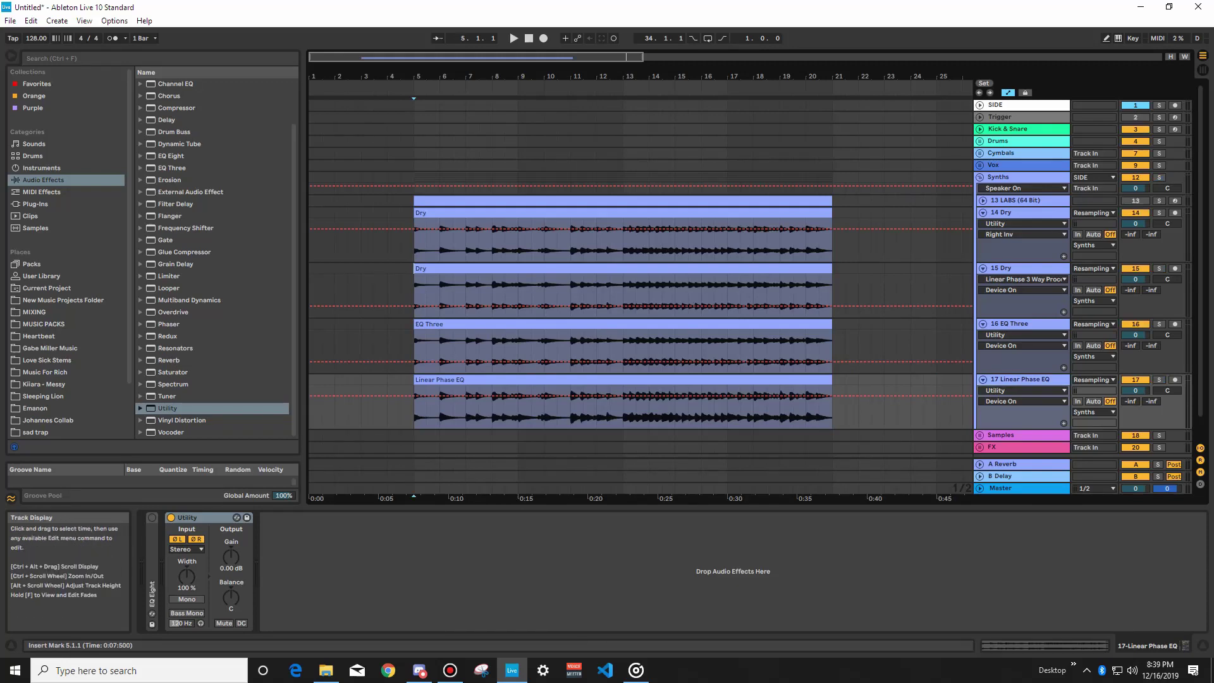
pyautogui.press('space')
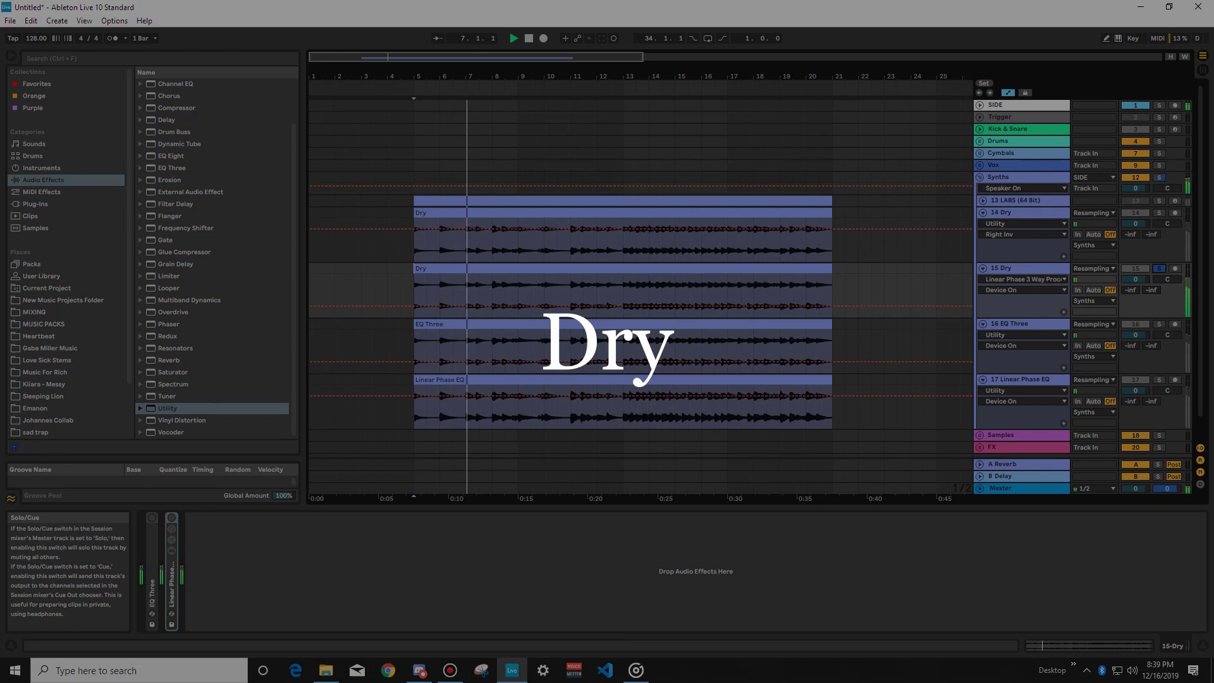
pyautogui.click(1158, 324)
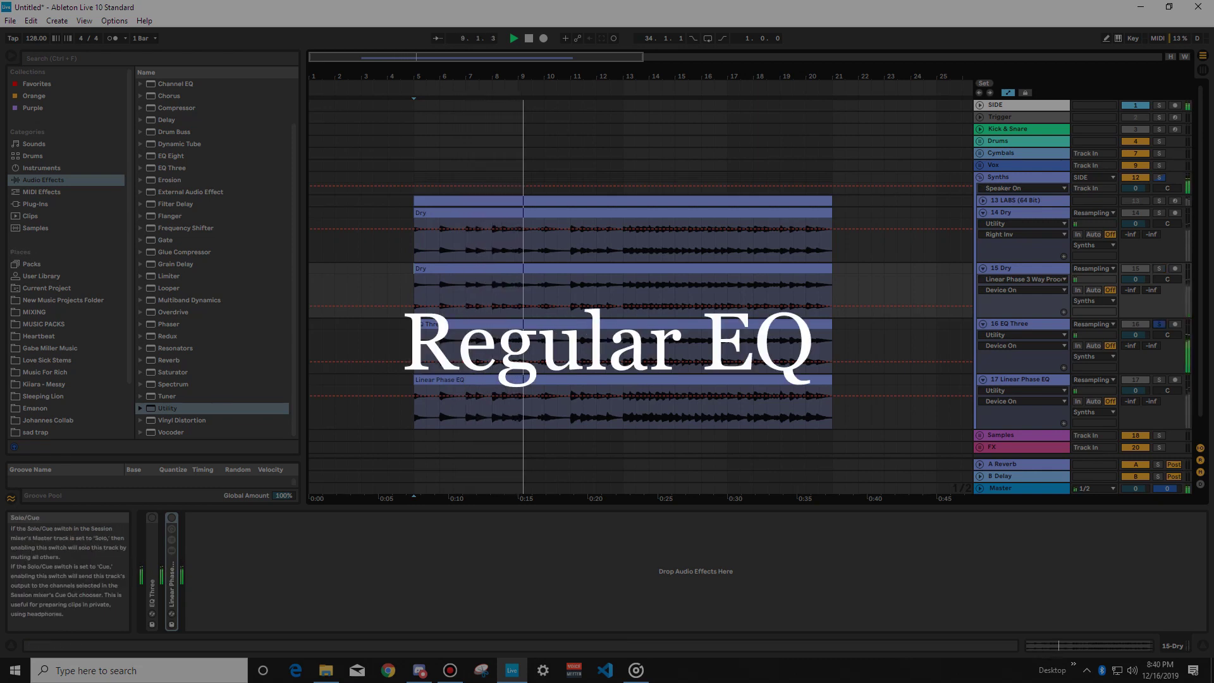
pyautogui.click(1159, 379)
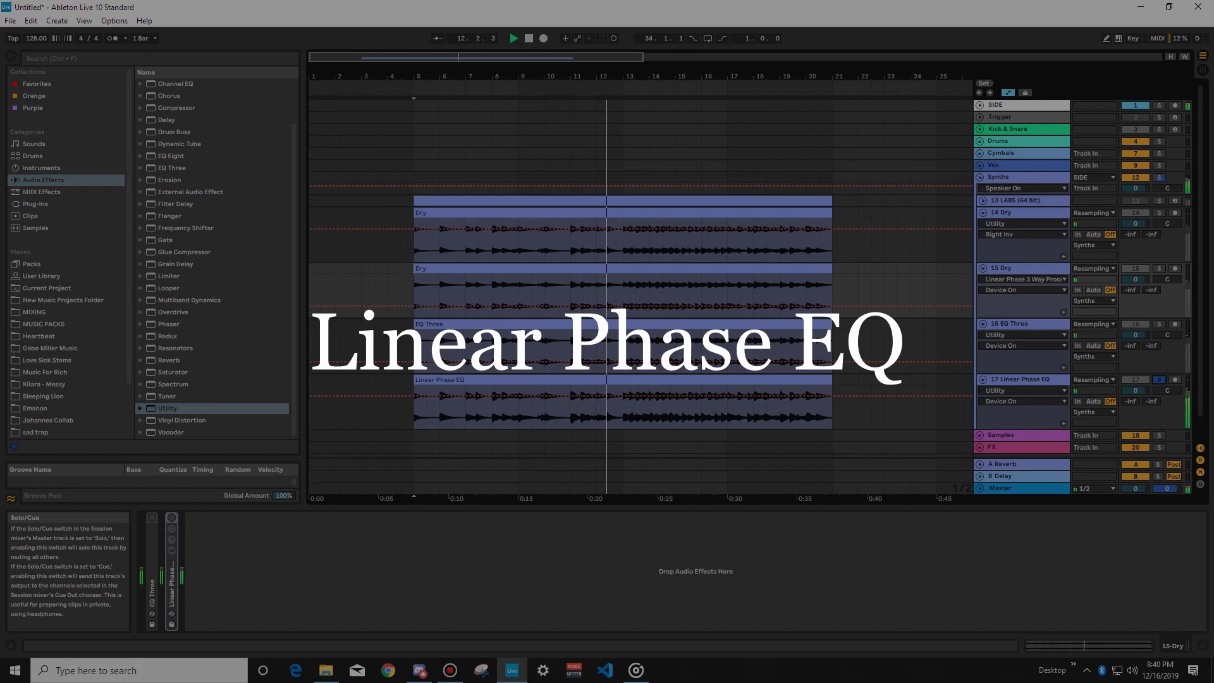
pyautogui.click(1159, 268)
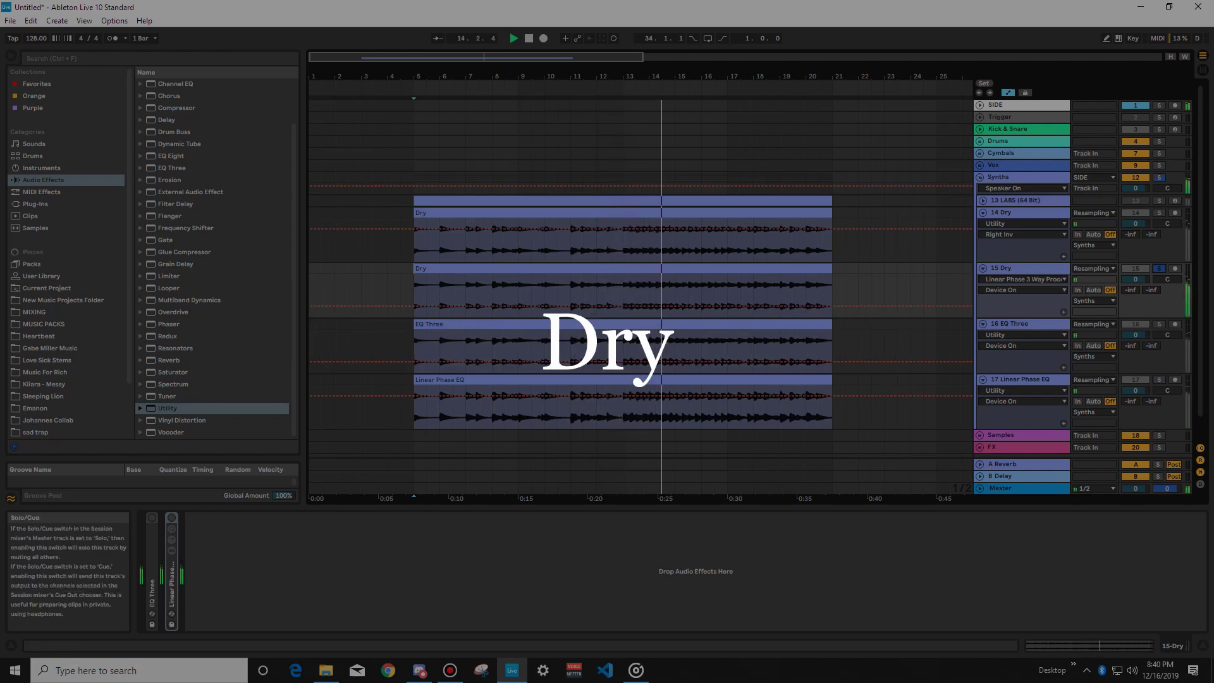
pyautogui.click(1159, 323)
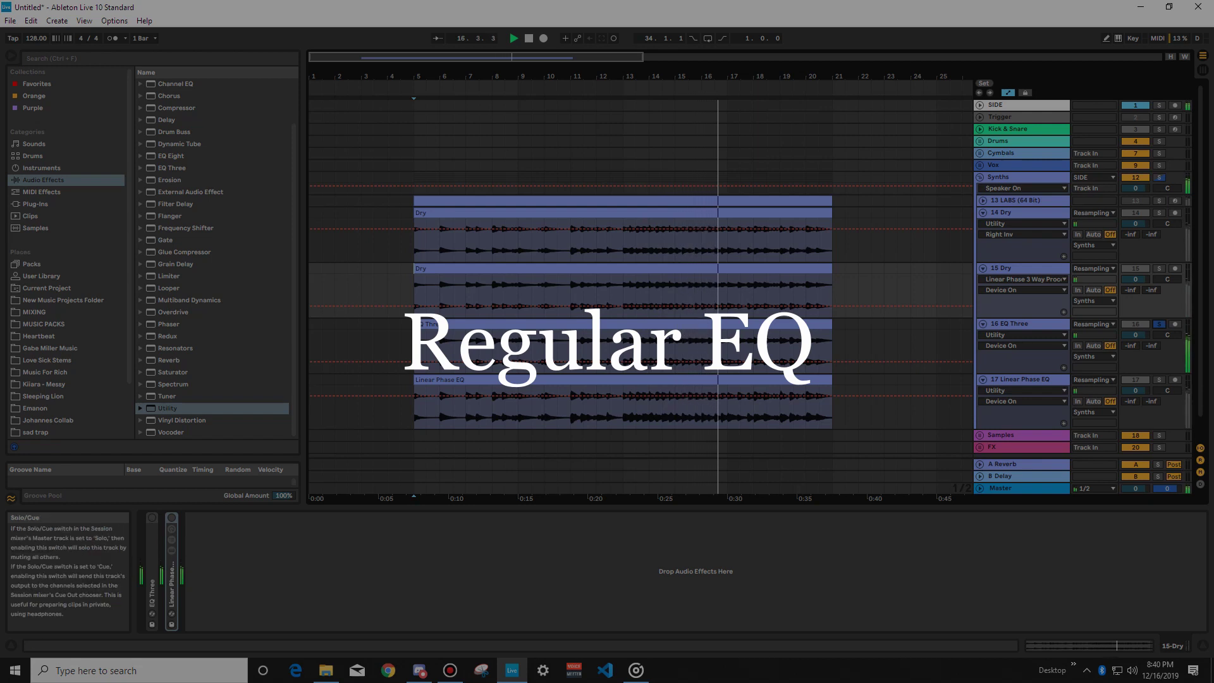
pyautogui.click(1158, 379)
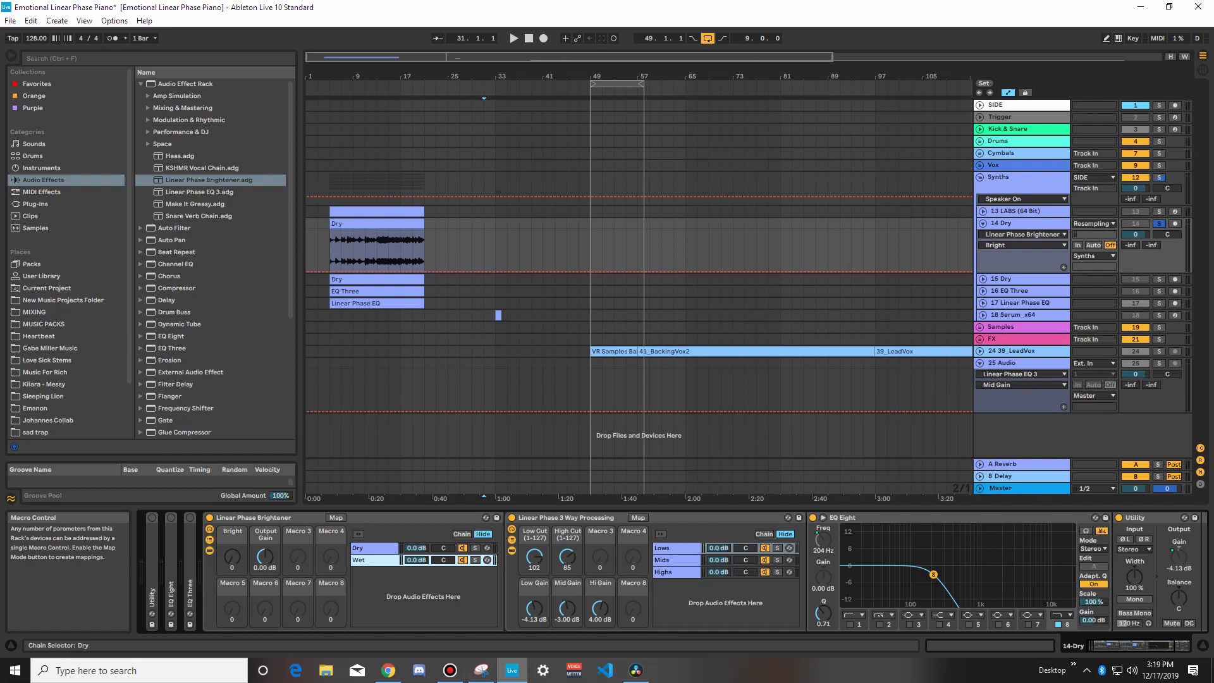
# Fold the Linear Phase 3 Way Processing rack on the Dry track and select the Linear Phase Brightener's Bright macro
pyautogui.click(566, 518)
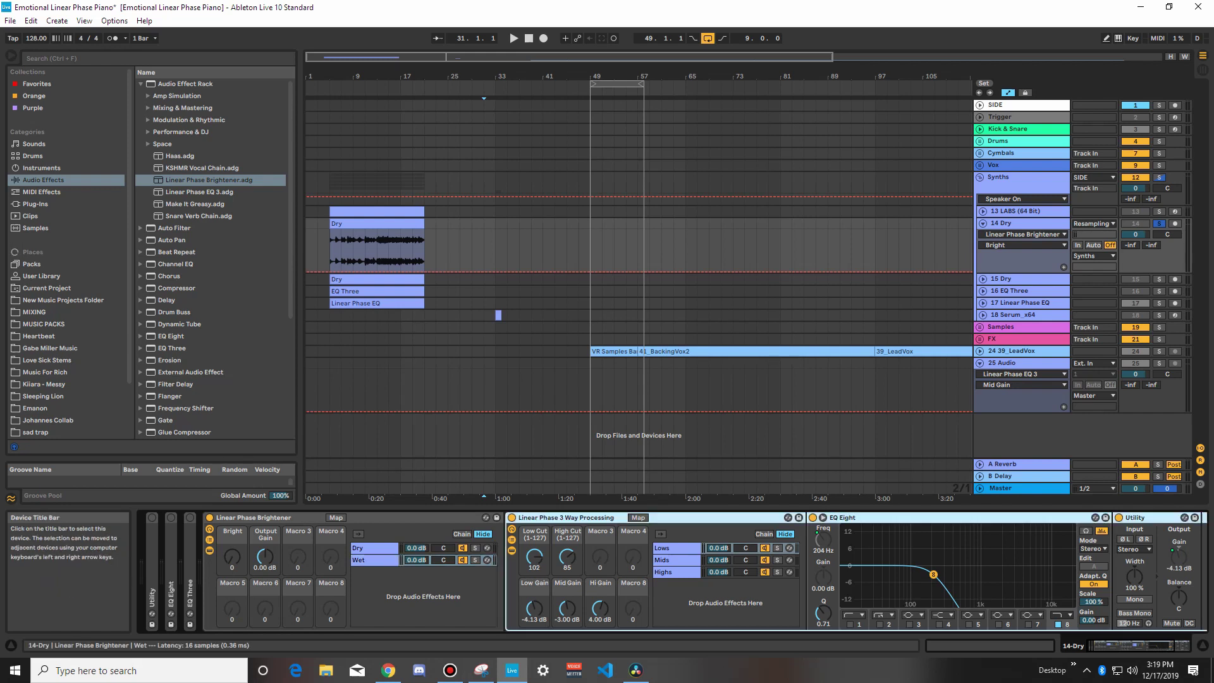
pyautogui.doubleClick(566, 518)
pyautogui.click(566, 518)
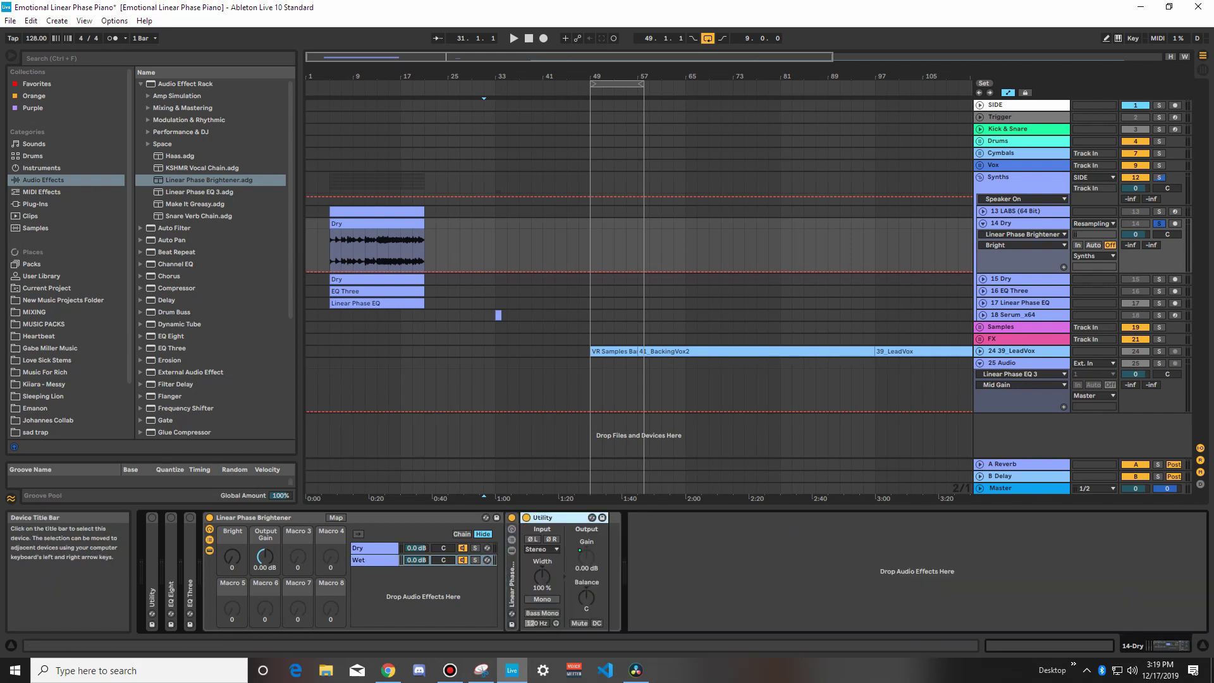
pyautogui.click(404, 517)
pyautogui.click(232, 557)
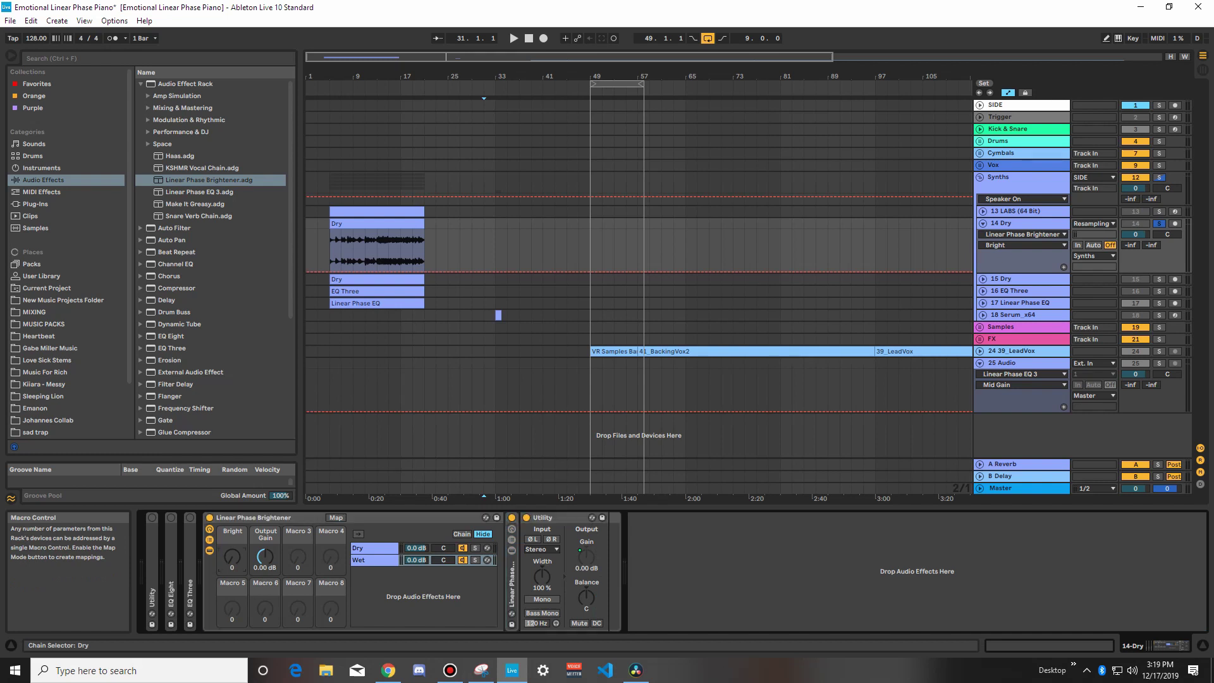
# Sweep the Linear Phase Brightener's Bright macro up and down during playback to hear it through the linear phase EQ, finishing at 127
pyautogui.moveTo(232, 557)
pyautogui.mouseDown()
pyautogui.moveTo(232, 511)
pyautogui.moveTo(232, 567)
pyautogui.mouseUp()
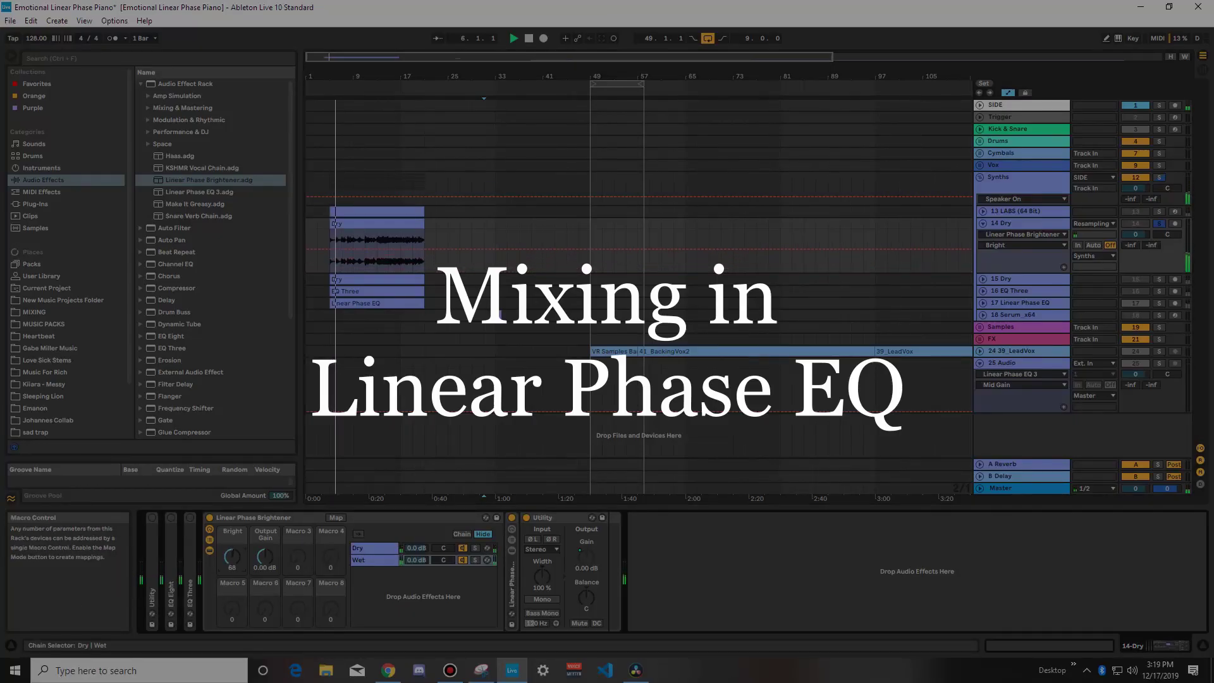
pyautogui.moveTo(232, 557)
pyautogui.mouseDown()
pyautogui.moveTo(232, 524)
pyautogui.moveTo(232, 562)
pyautogui.mouseUp()
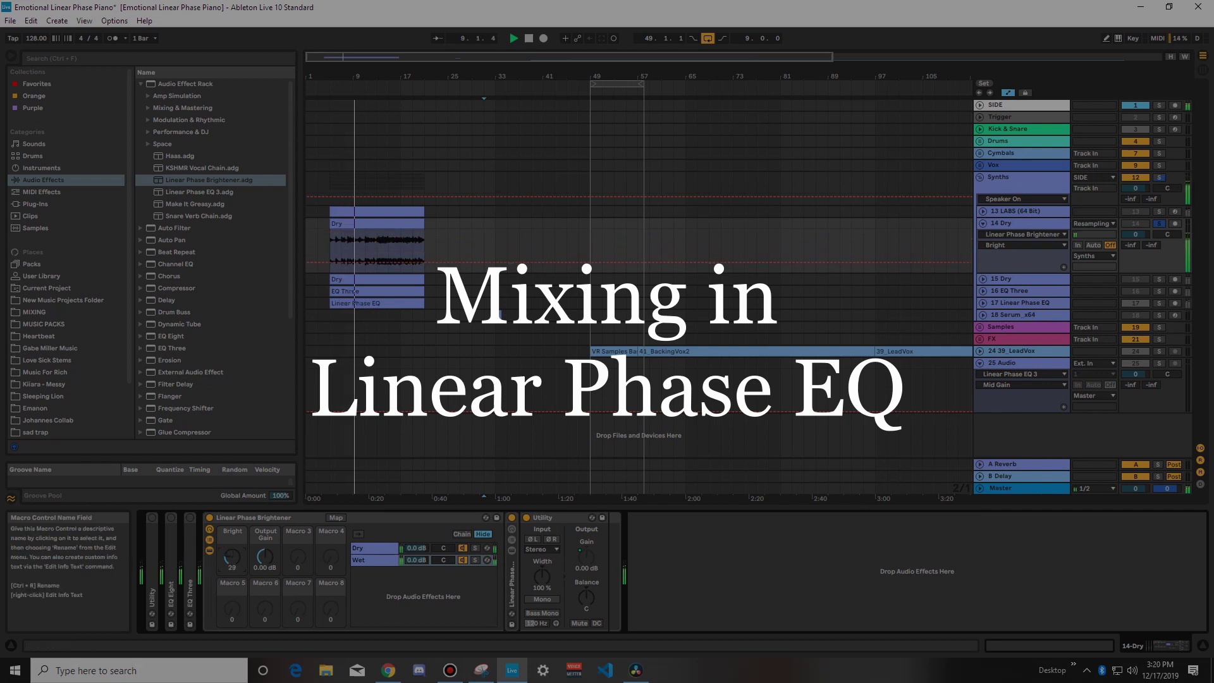
pyautogui.moveTo(232, 556); pyautogui.dragTo(232, 533)
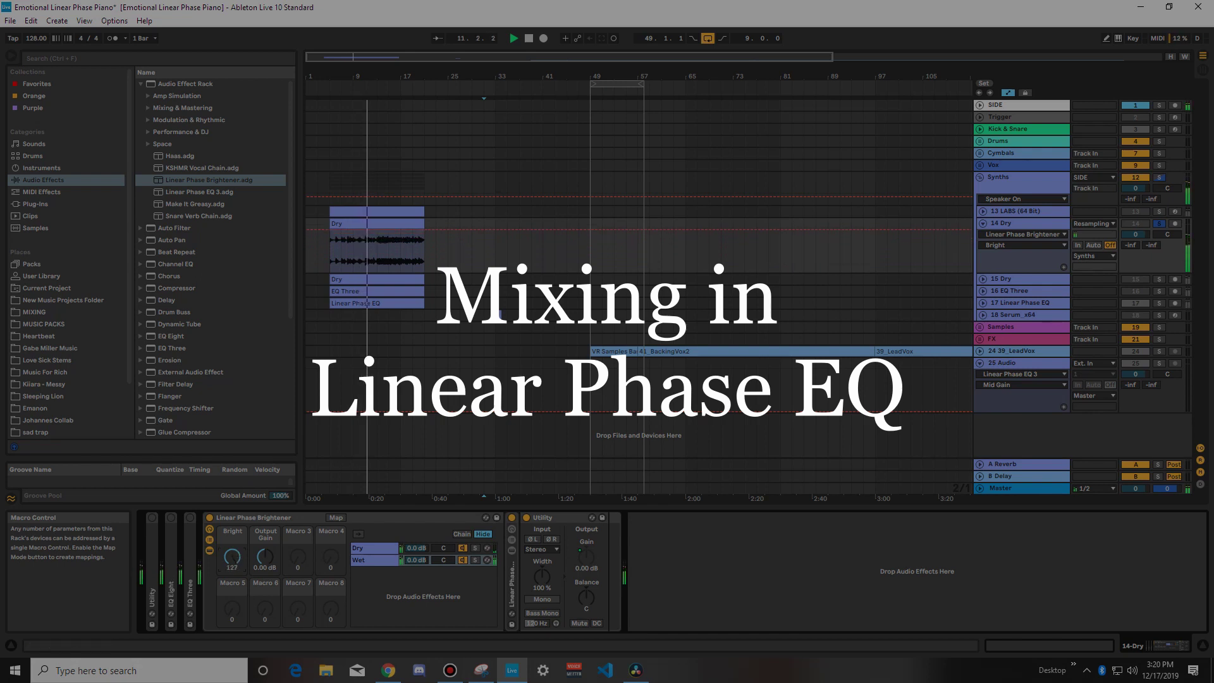
pyautogui.moveTo(232, 556); pyautogui.dragTo(232, 637)
pyautogui.moveTo(231, 556); pyautogui.dragTo(232, 506)
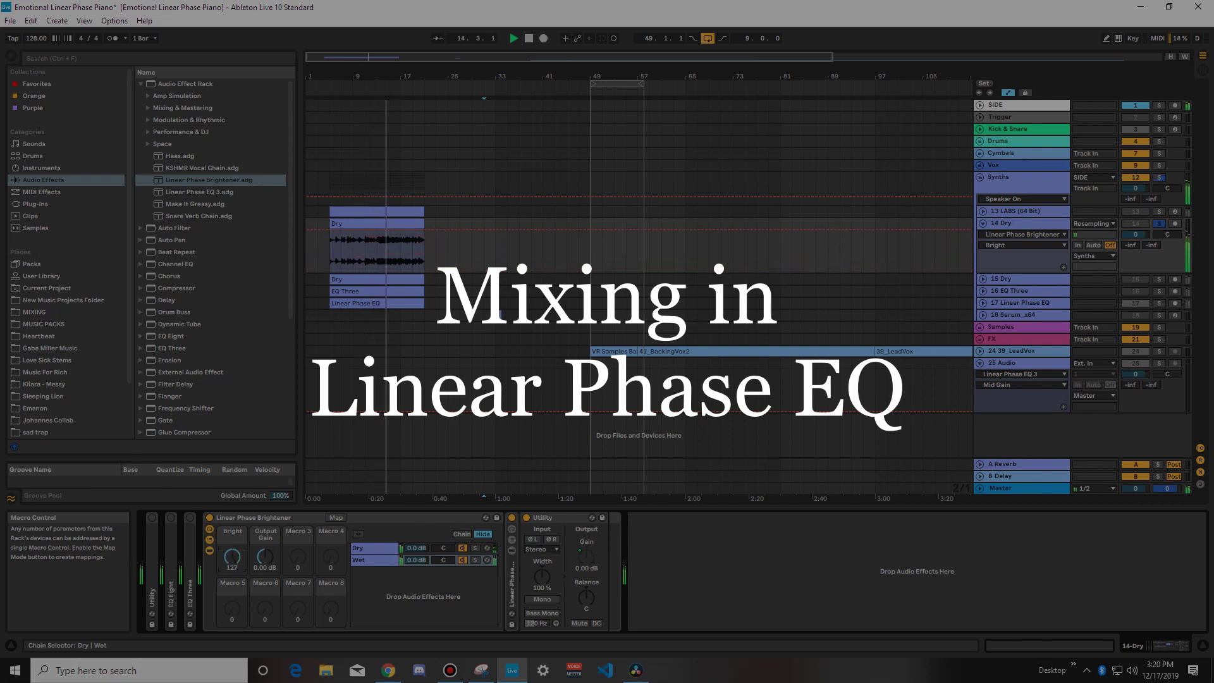
pyautogui.moveTo(232, 556); pyautogui.dragTo(232, 580)
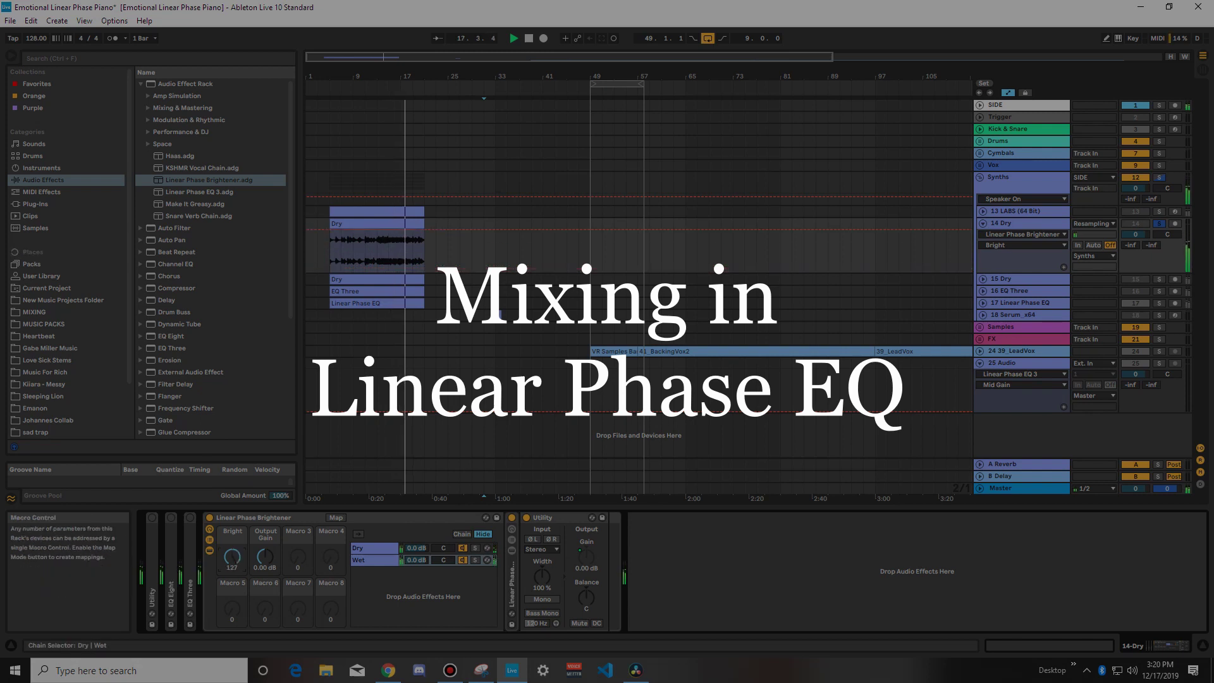
pyautogui.moveTo(232, 556)
pyautogui.mouseDown()
pyautogui.moveTo(232, 613)
pyautogui.moveTo(232, 537)
pyautogui.mouseUp()
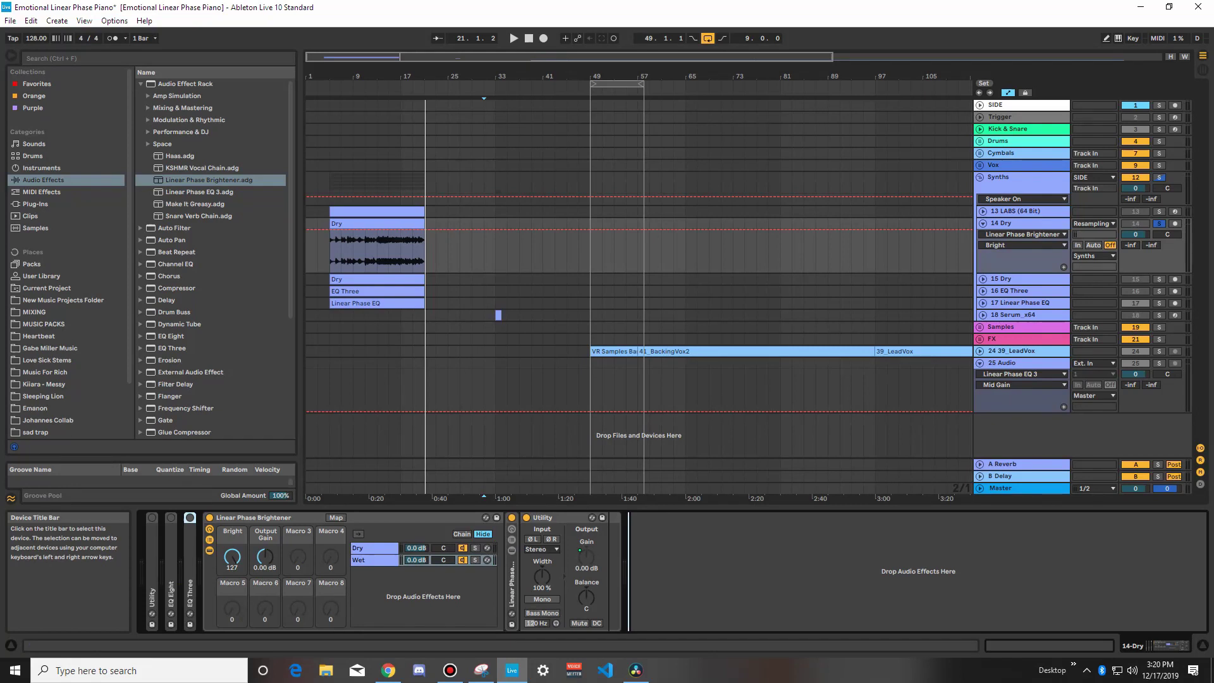
# Place EQ Three directly after the Linear Phase Brightener, switched on and unfolded, and move the Linear Phase 3 Way Processing rack to the chain's end, deactivated
pyautogui.moveTo(190, 569); pyautogui.dragTo(629, 569)
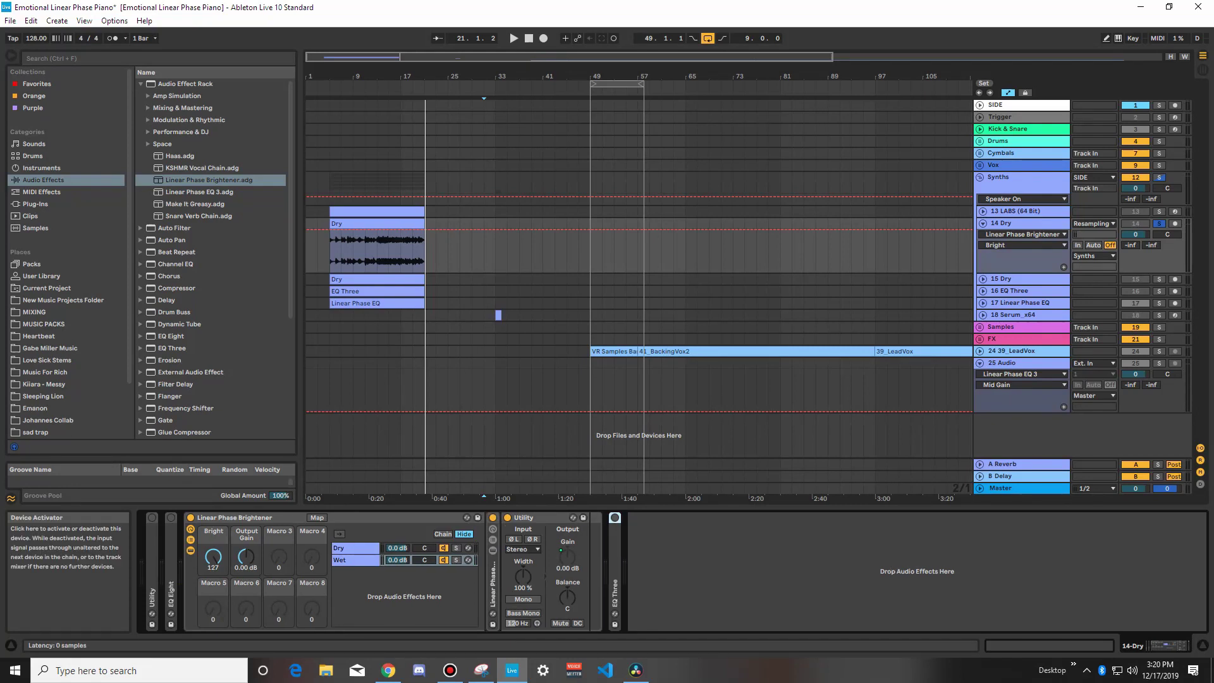
pyautogui.click(615, 518)
pyautogui.doubleClick(615, 569)
pyautogui.moveTo(493, 578); pyautogui.dragTo(720, 577)
pyautogui.click(701, 518)
pyautogui.moveTo(619, 517); pyautogui.dragTo(488, 569)
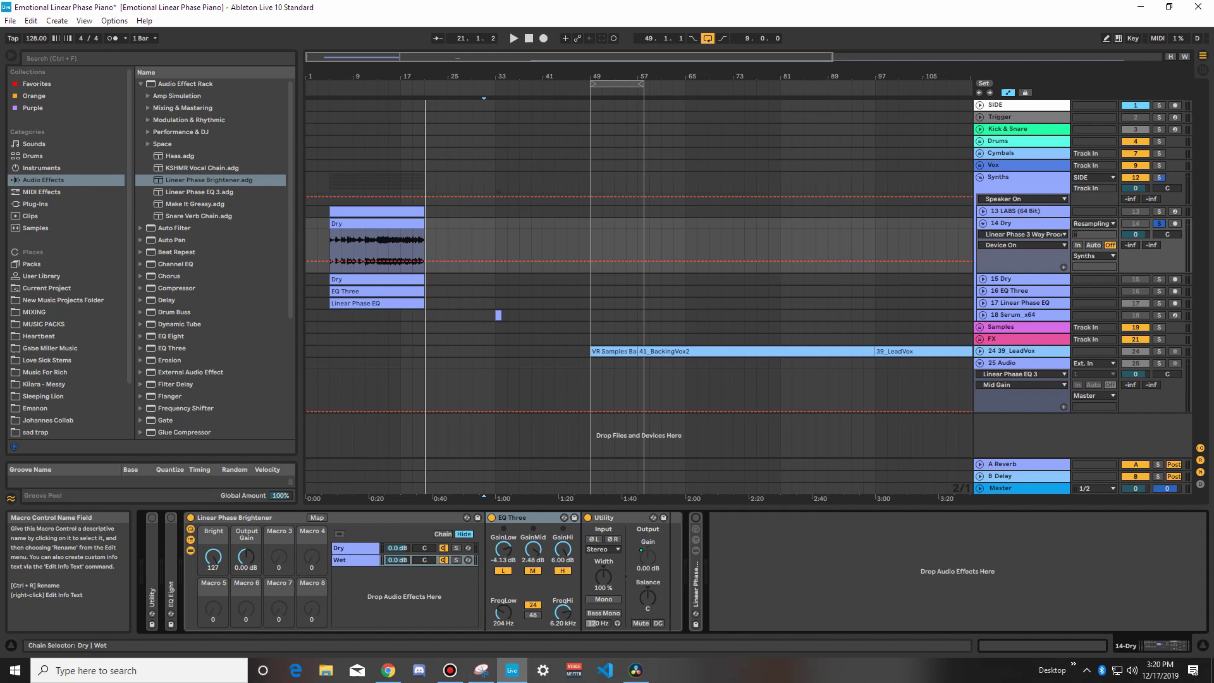
# Sweep the Bright macro from its minimum up to 127 and back down during playback to hear the mix through EQ Three
pyautogui.moveTo(213, 557); pyautogui.dragTo(213, 636)
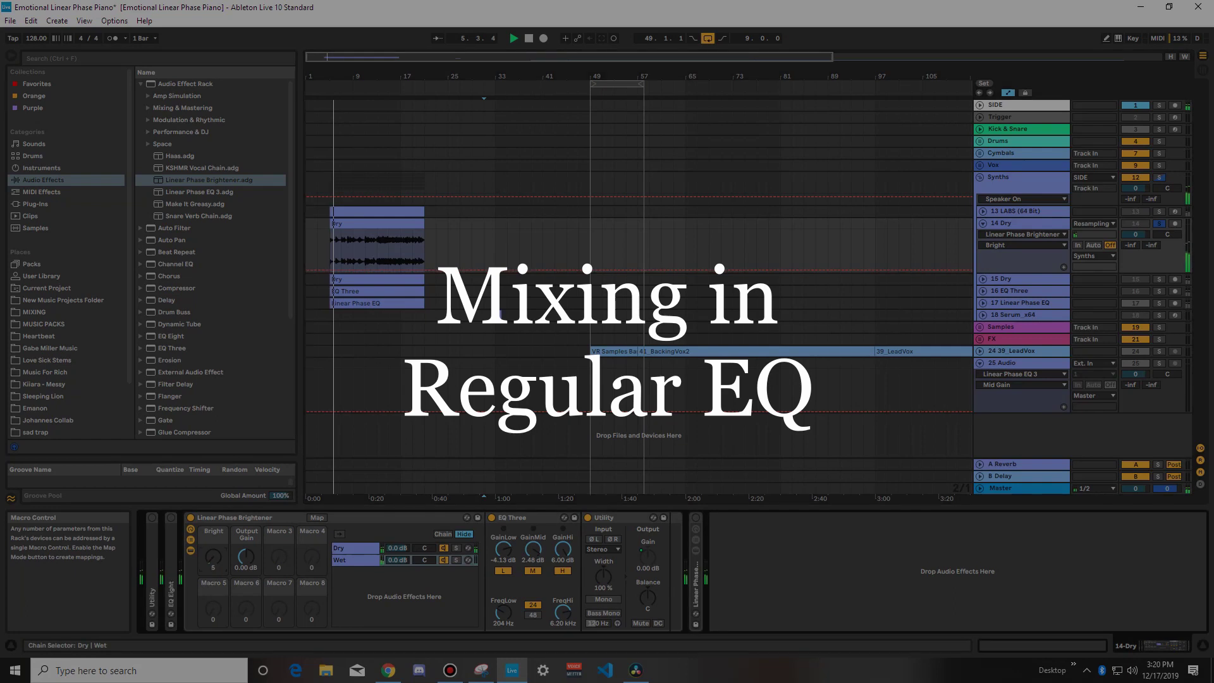
pyautogui.moveTo(213, 557); pyautogui.dragTo(213, 522)
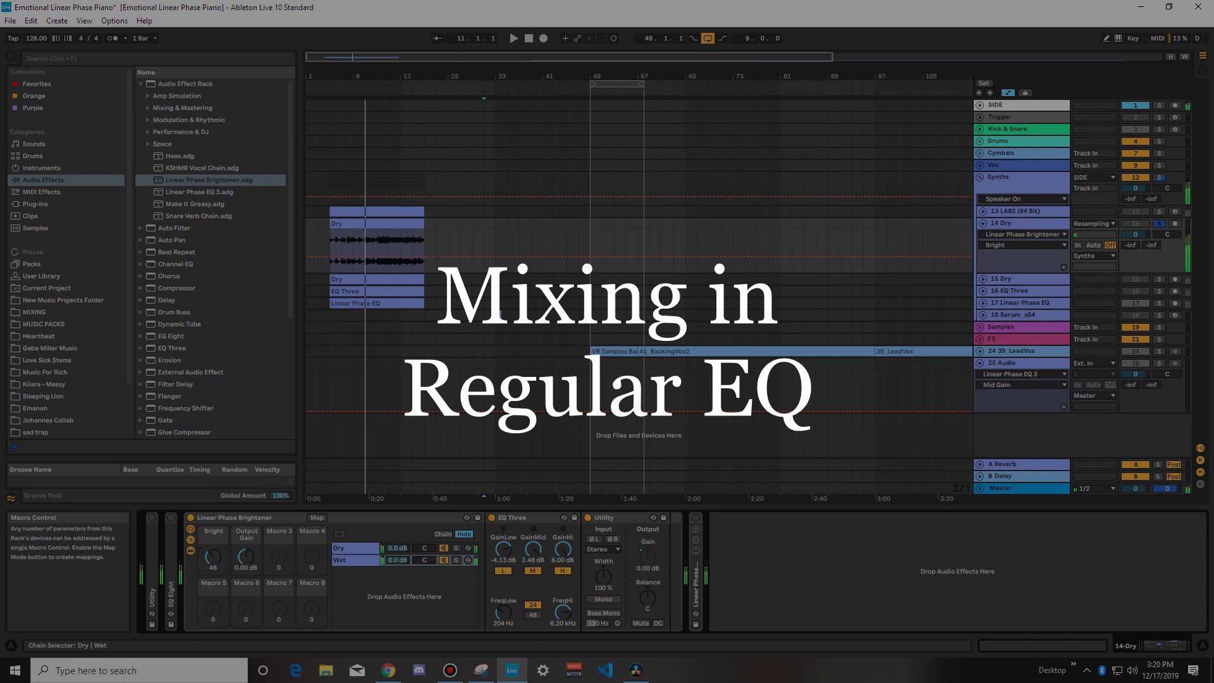
pyautogui.press('space')
pyautogui.moveTo(213, 557); pyautogui.dragTo(213, 580)
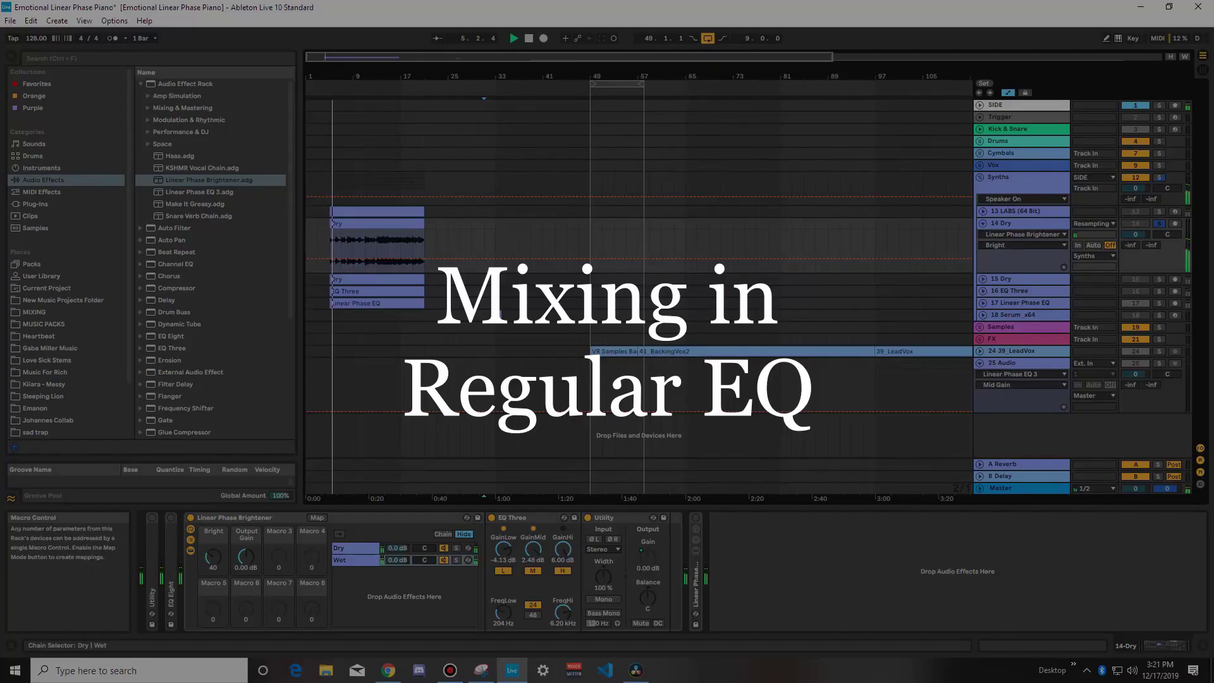
pyautogui.moveTo(213, 556)
pyautogui.mouseDown()
pyautogui.moveTo(213, 592)
pyautogui.moveTo(213, 553)
pyautogui.mouseUp()
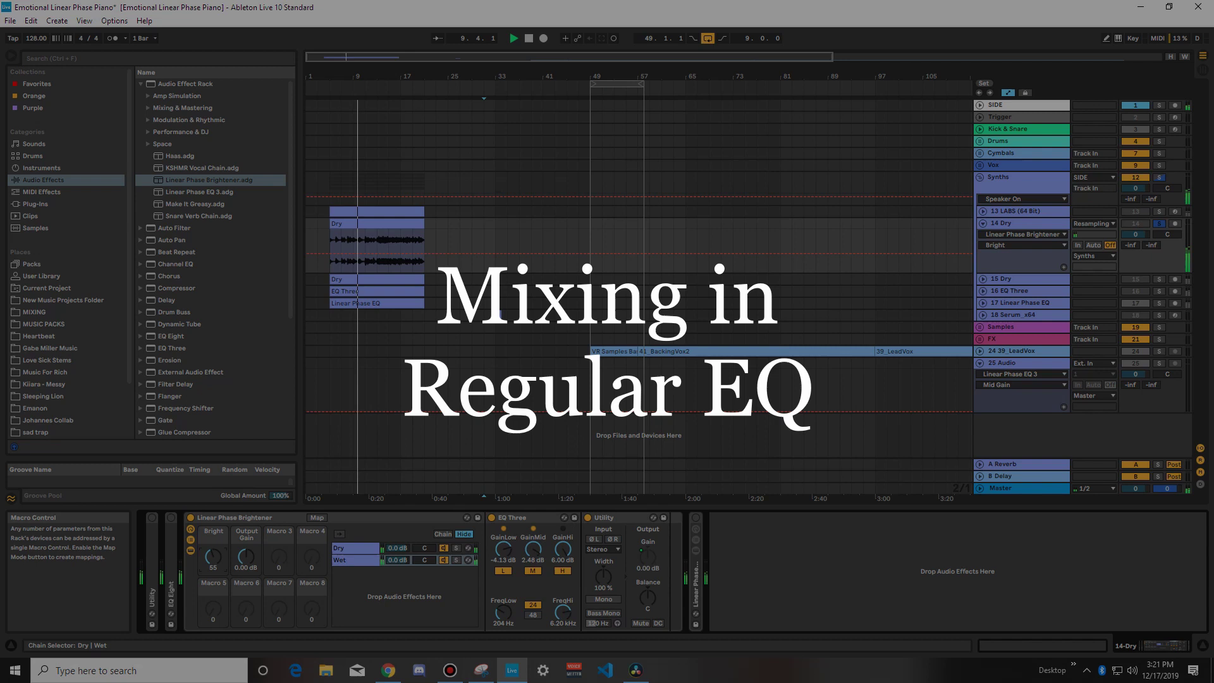
pyautogui.moveTo(213, 553); pyautogui.dragTo(213, 507)
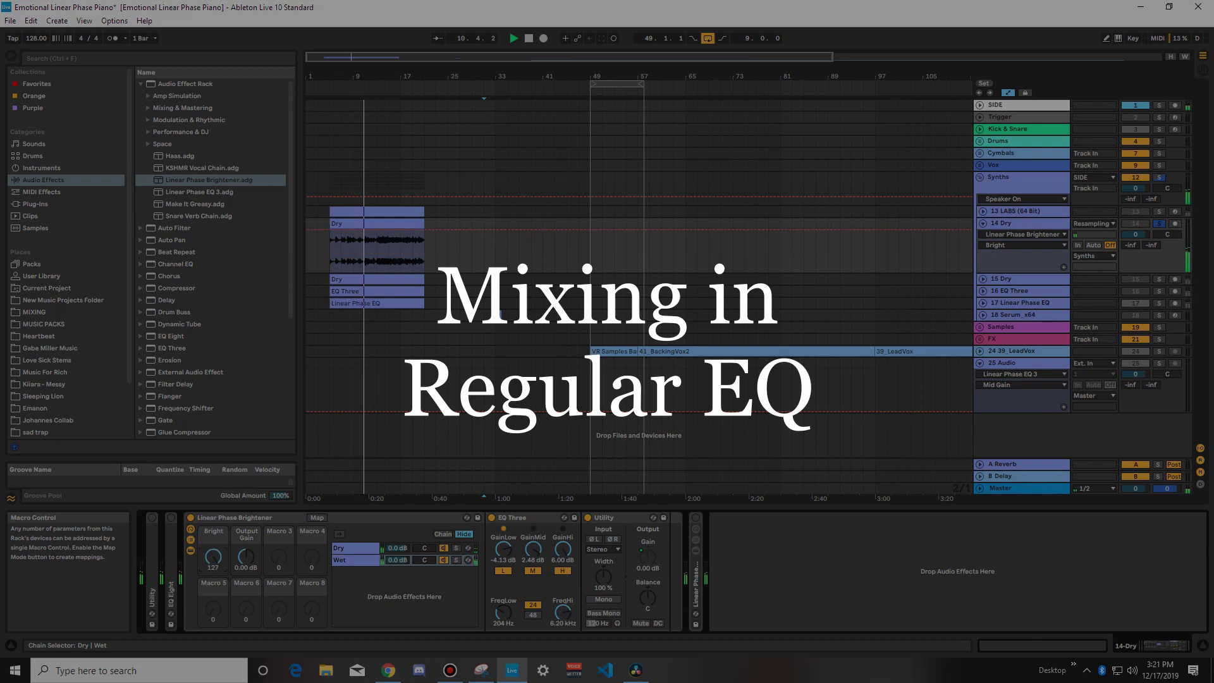
pyautogui.moveTo(213, 508); pyautogui.dragTo(213, 577)
pyautogui.press('space')
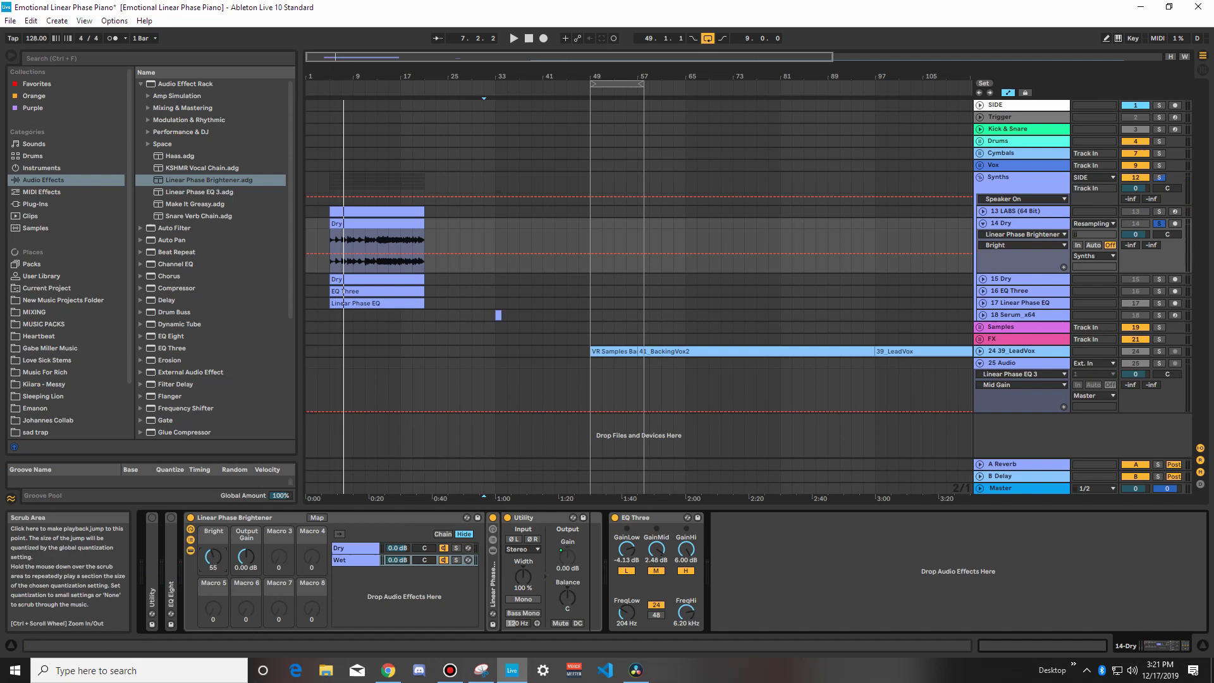
# Play the Dry track from 5.1.1 and raise the Bright macro to 76
pyautogui.click(330, 93)
pyautogui.moveTo(213, 556); pyautogui.dragTo(213, 542)
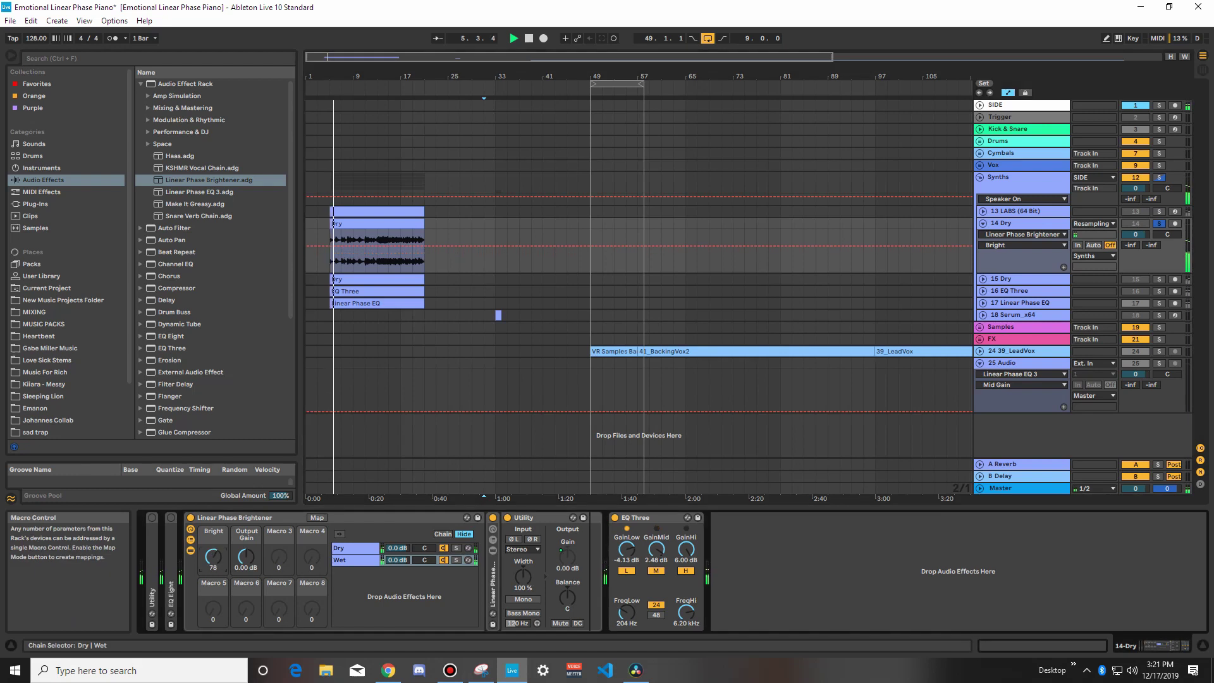